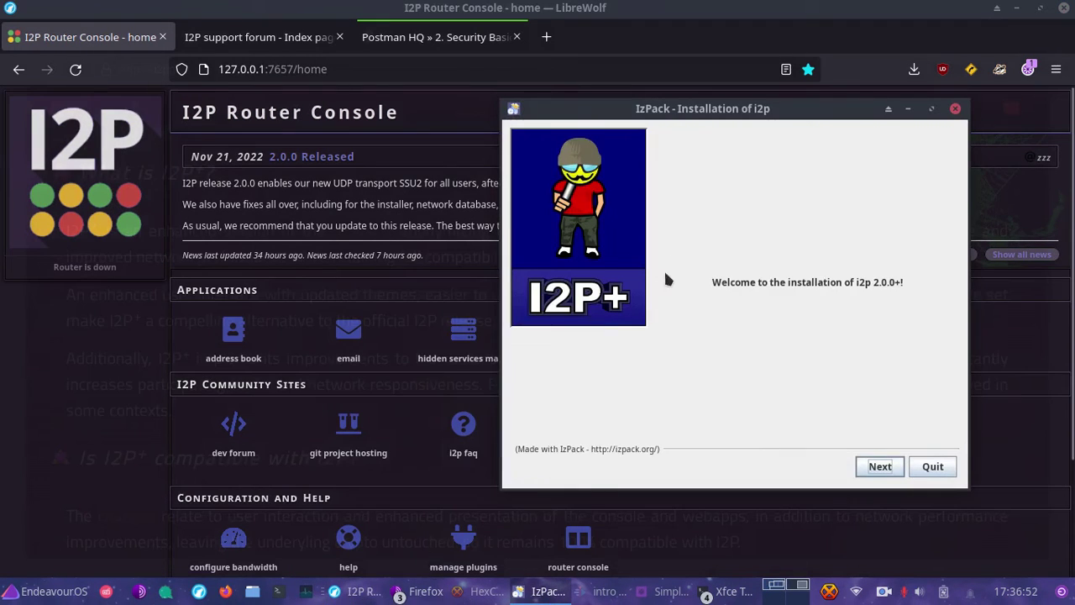
Step: Install I2P+ 2.0.0+ into /home/user/i2p, letting the installer create the directory
left_click_drag(621, 109, 353, 117)
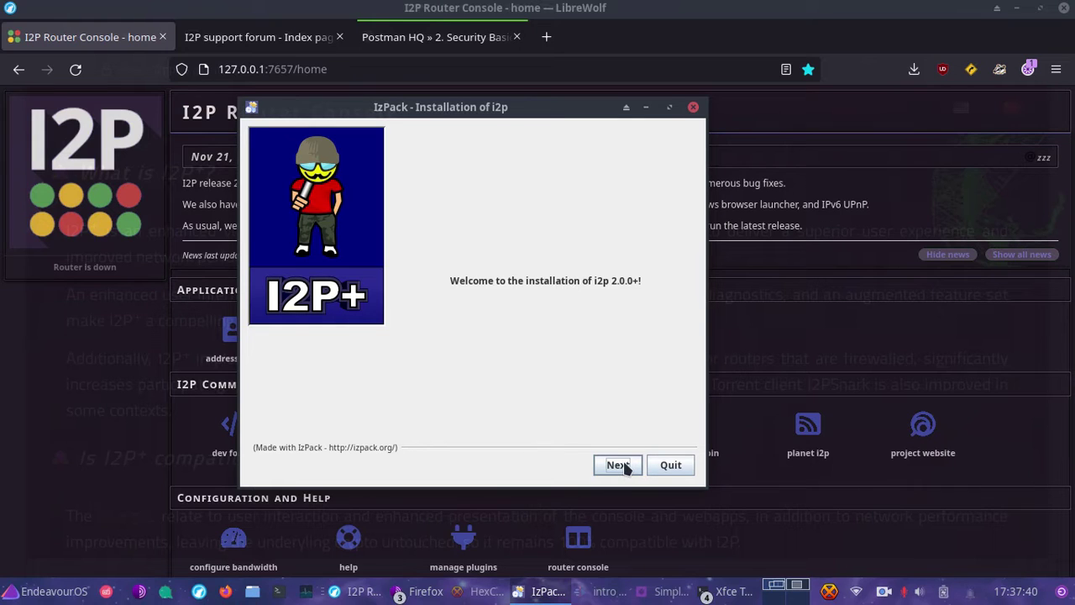
left_click(622, 466)
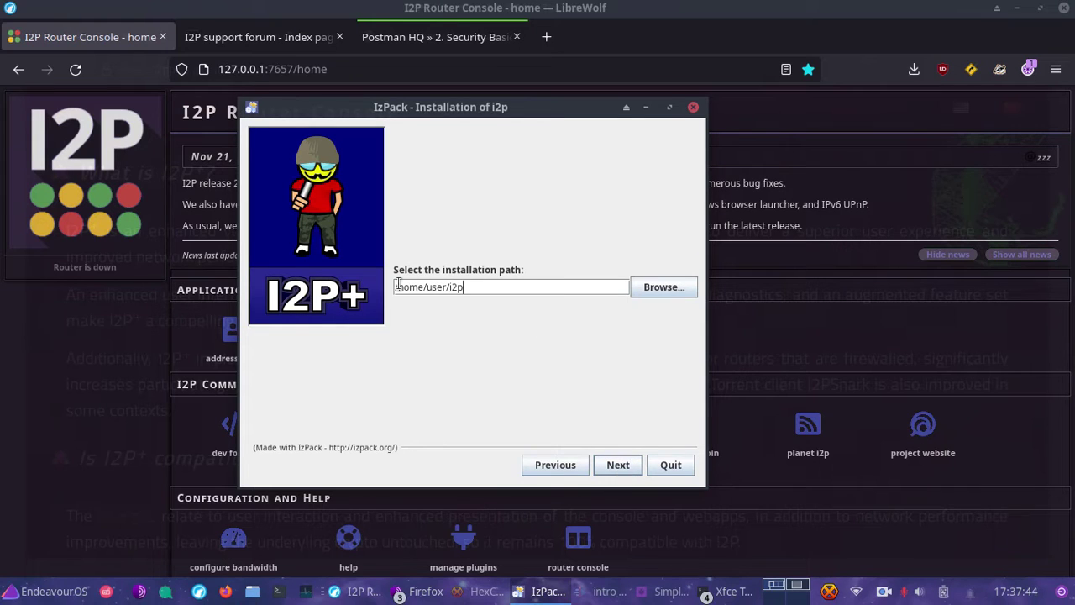
left_click(602, 469)
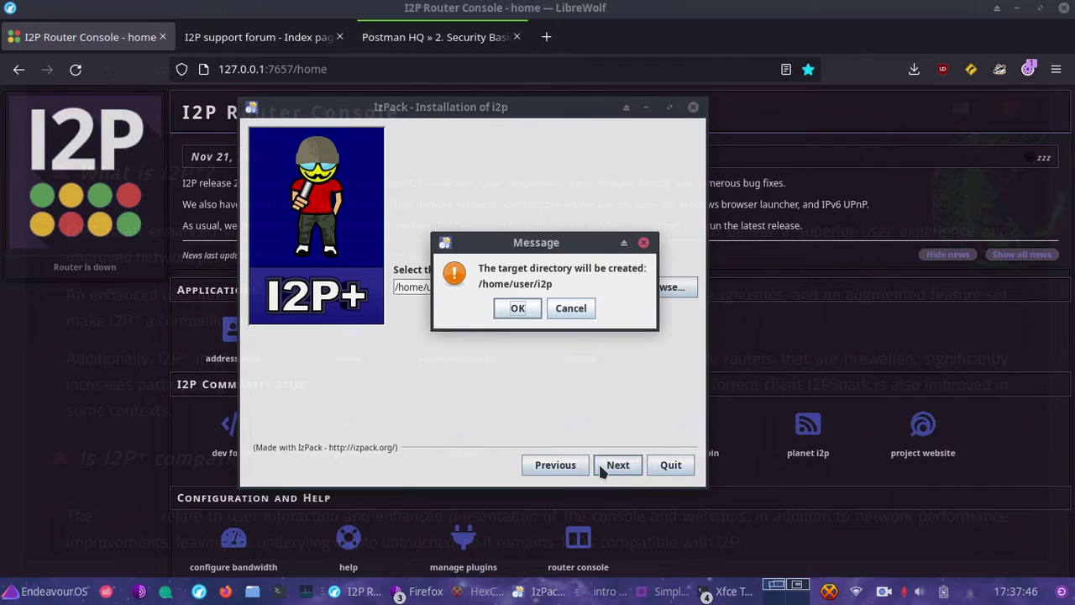
left_click(516, 308)
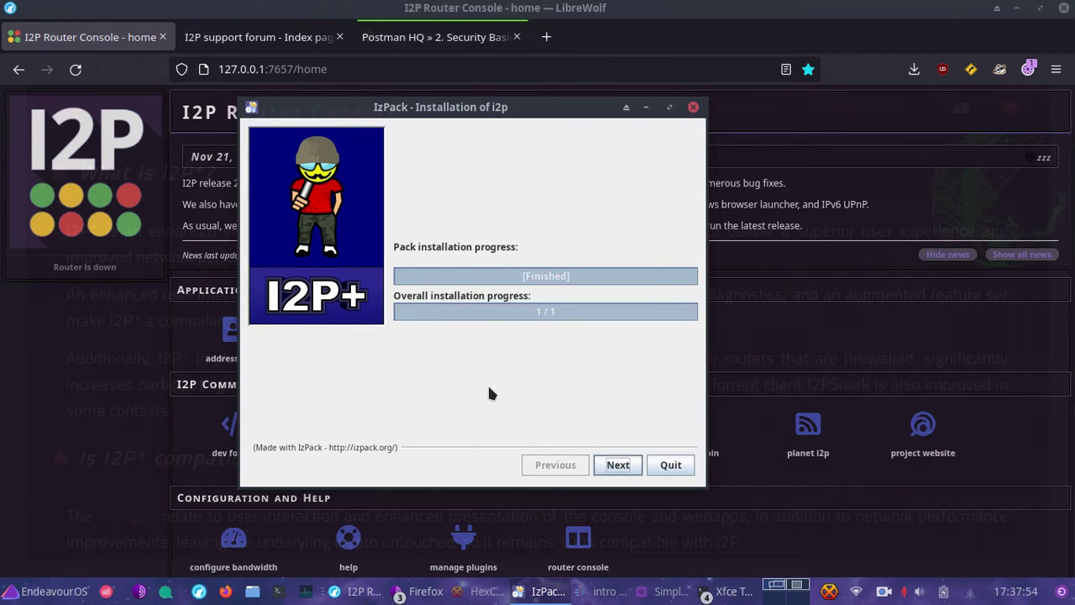
left_click(618, 464)
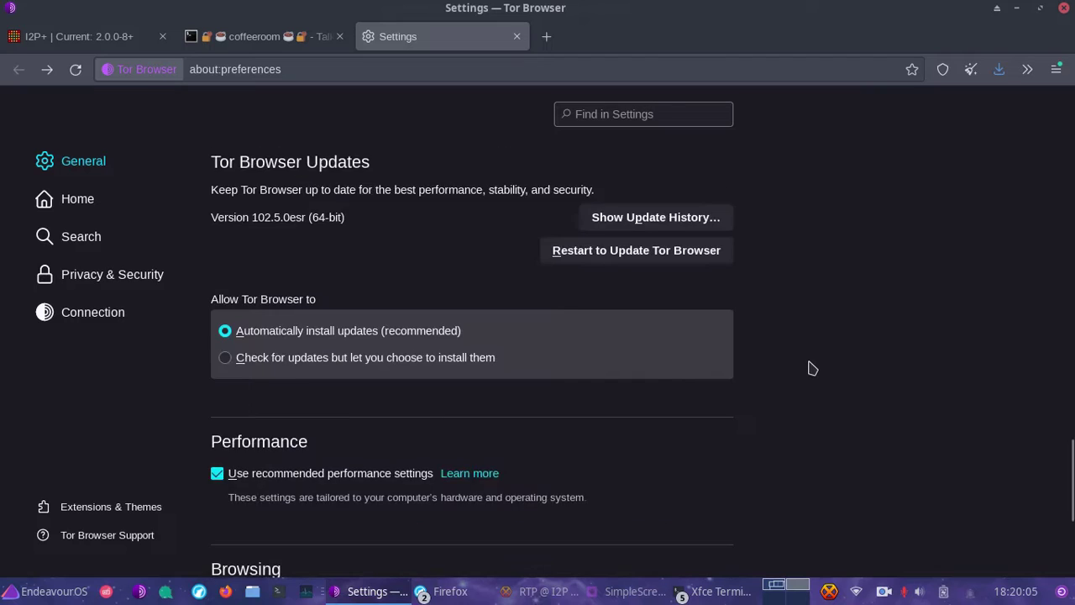
Step: Bring LibreWolf forward and open its Network Settings connection dialog from Settings
scroll(581, 350, "down", 3)
left_click(458, 595)
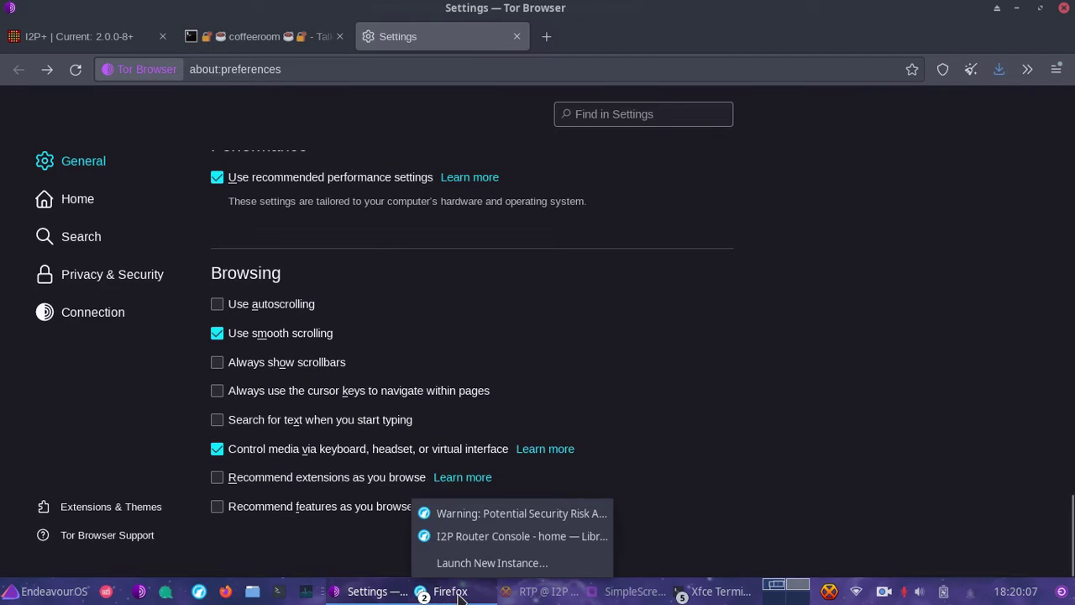
left_click(441, 513)
left_click(1052, 70)
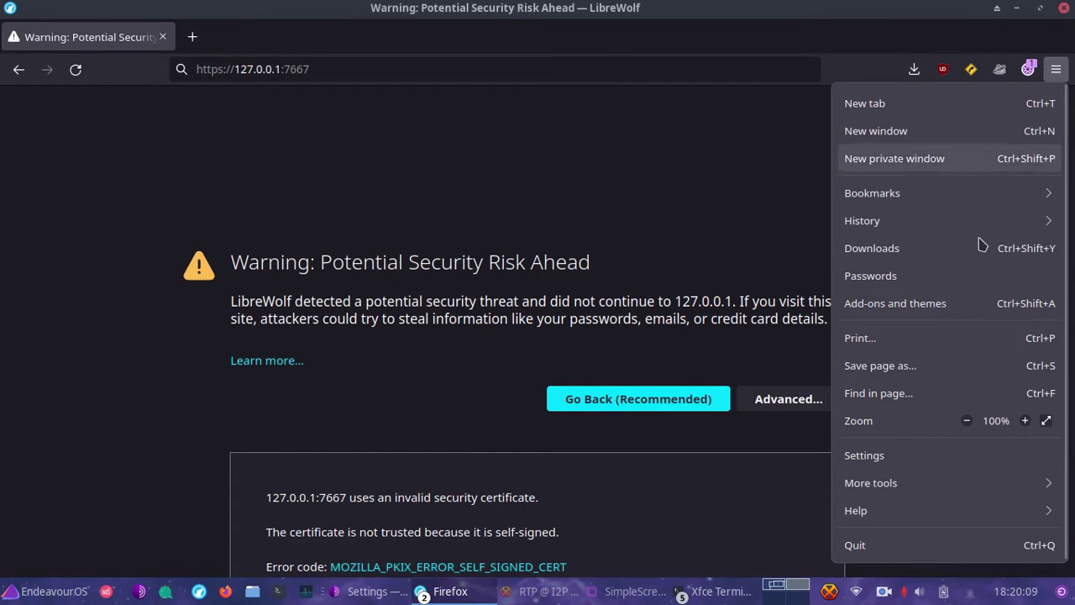
left_click(937, 452)
scroll(468, 347, "down", 15)
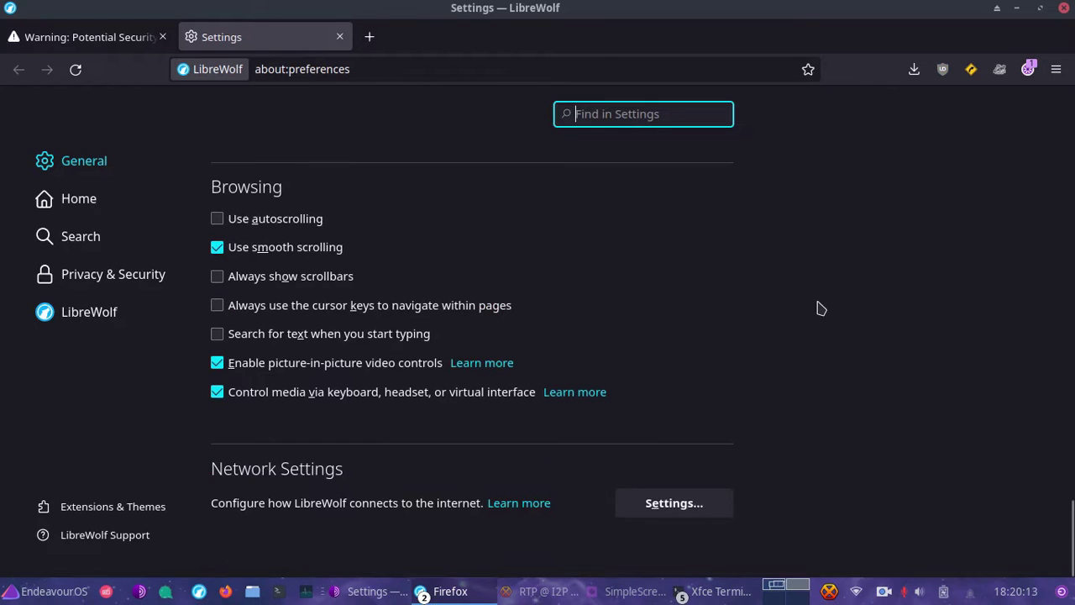
left_click(629, 508)
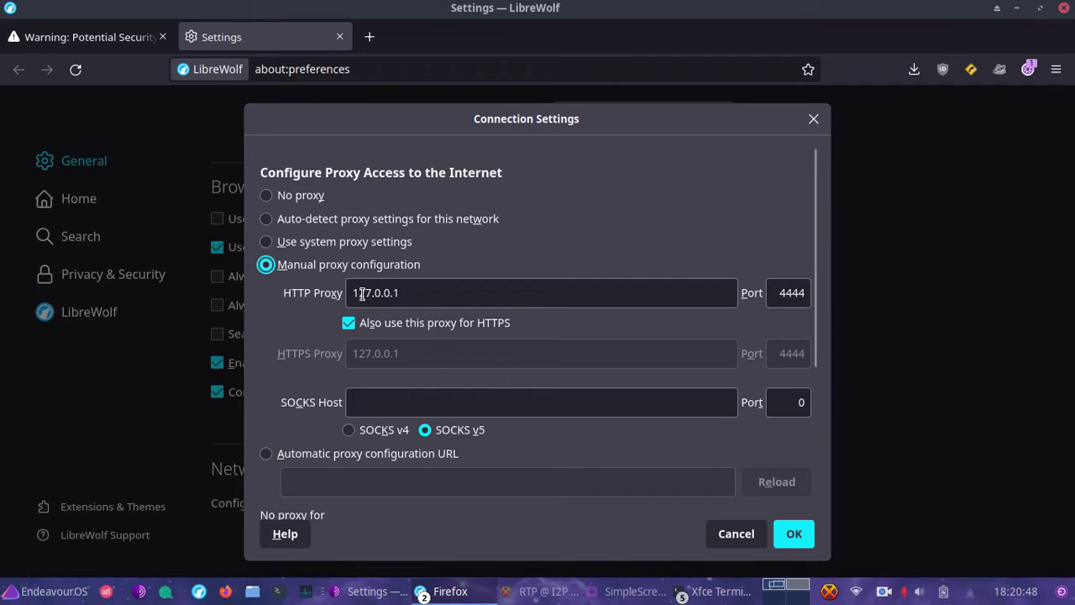
Step: Confirm the HTTP proxy port 4444 and save the connection settings with OK
double_click(776, 294)
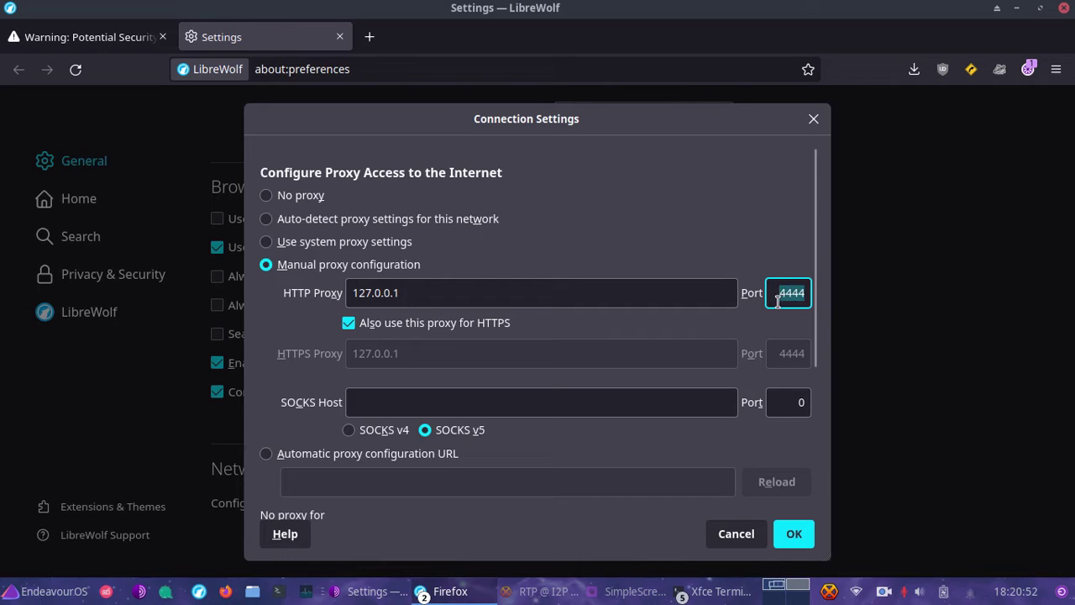
scroll(552, 348, "down", 3)
scroll(548, 342, "down", 1)
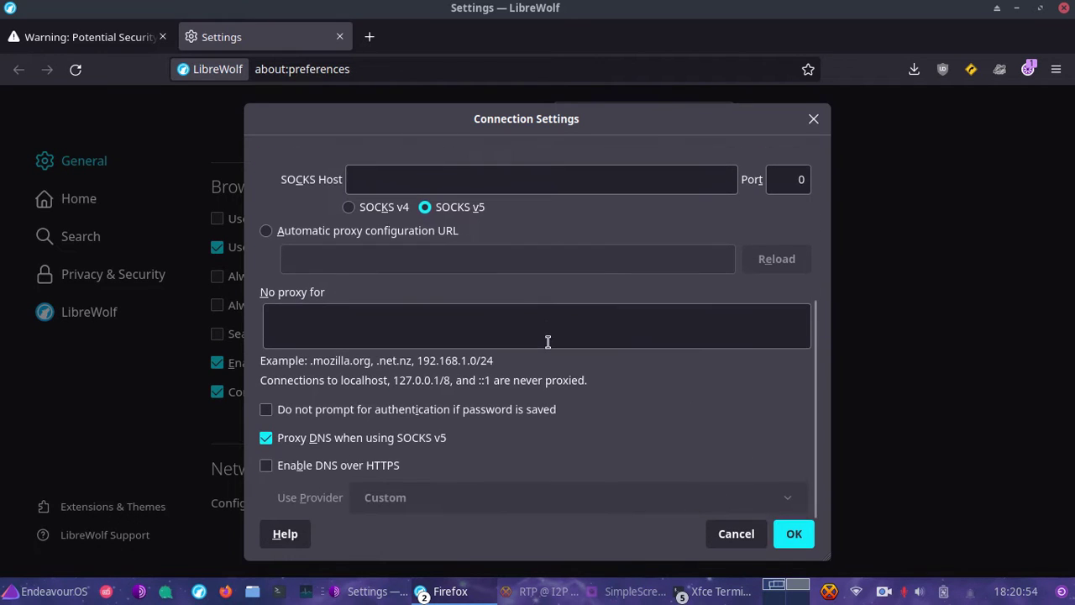
left_click(801, 544)
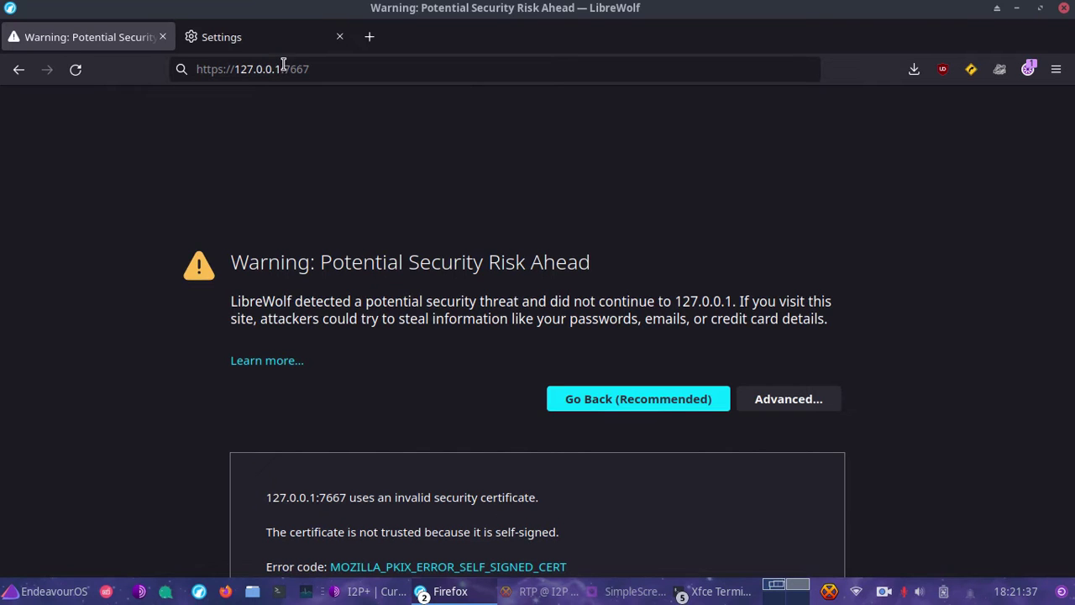
Step: Accept the self-signed certificate risk for 127.0.0.1:7667 and continue
scroll(857, 272, "down", 3)
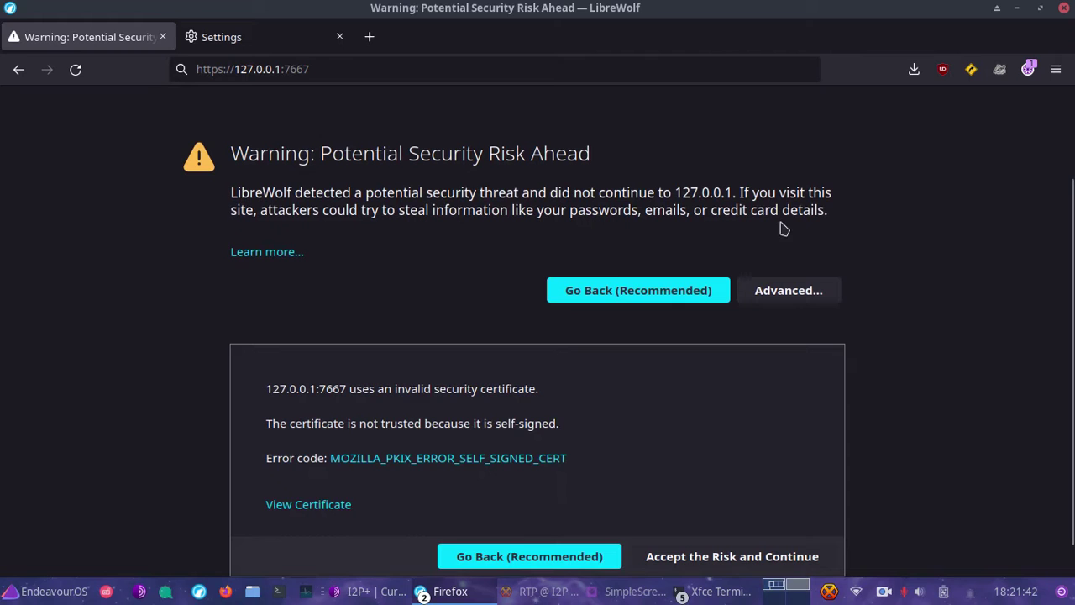
scroll(920, 483, "down", 1)
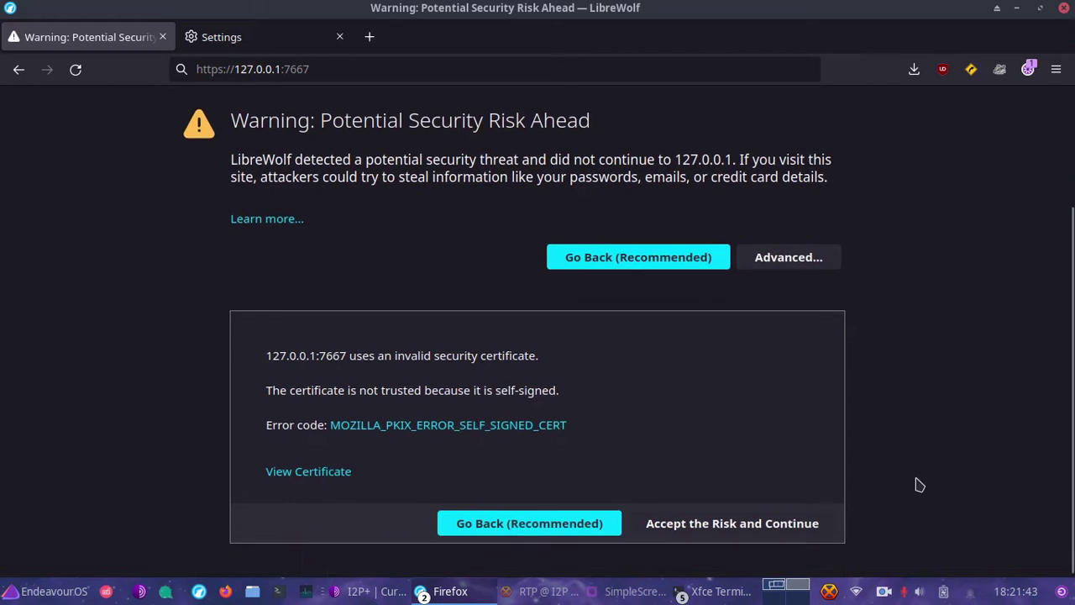
left_click(687, 519)
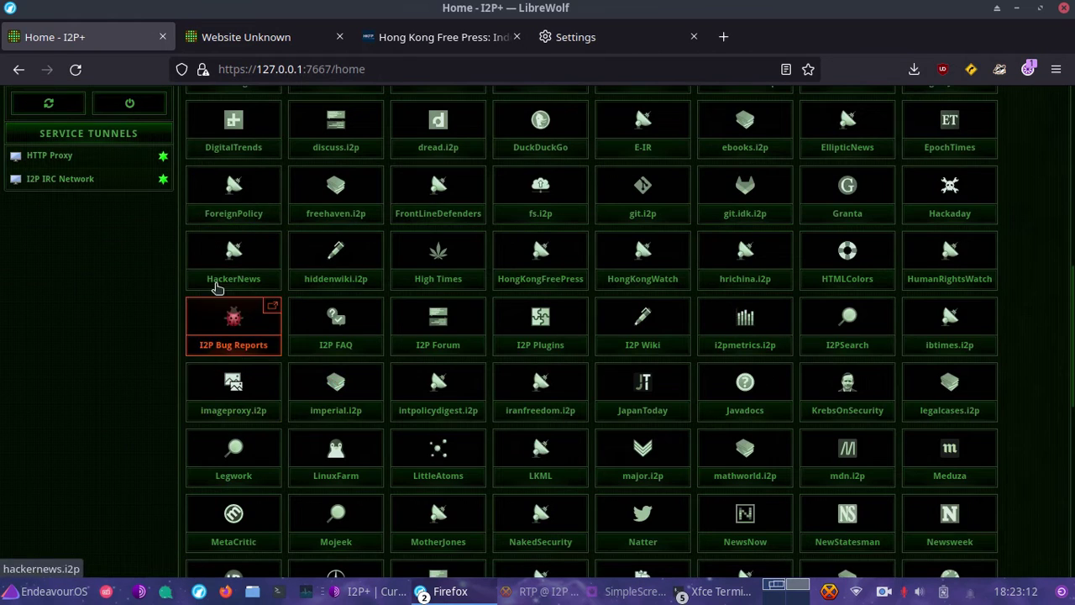
Step: Open the bellingcat, ddosecrets, ebooks and DuckDuckGo .i2p tiles each in a new tab
scroll(300, 271, "up", 5)
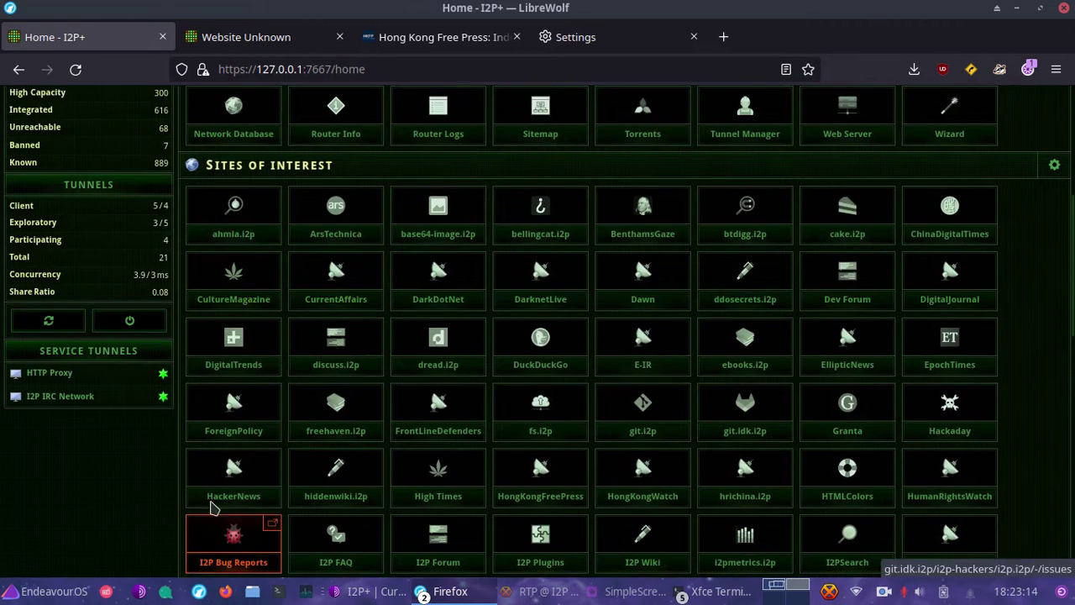
scroll(389, 467, "up", 3)
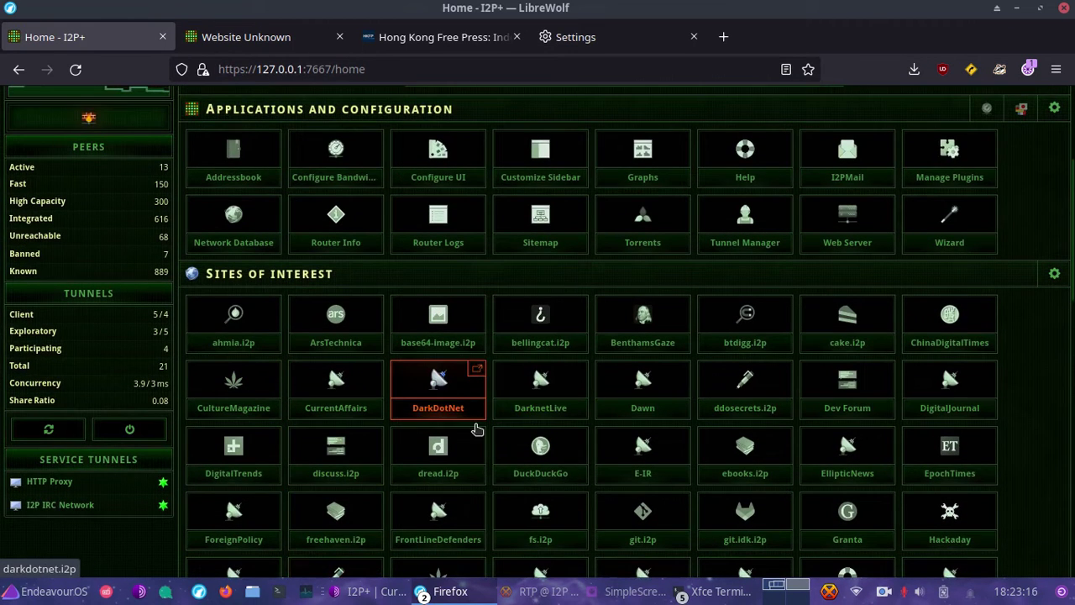
right_click(519, 330)
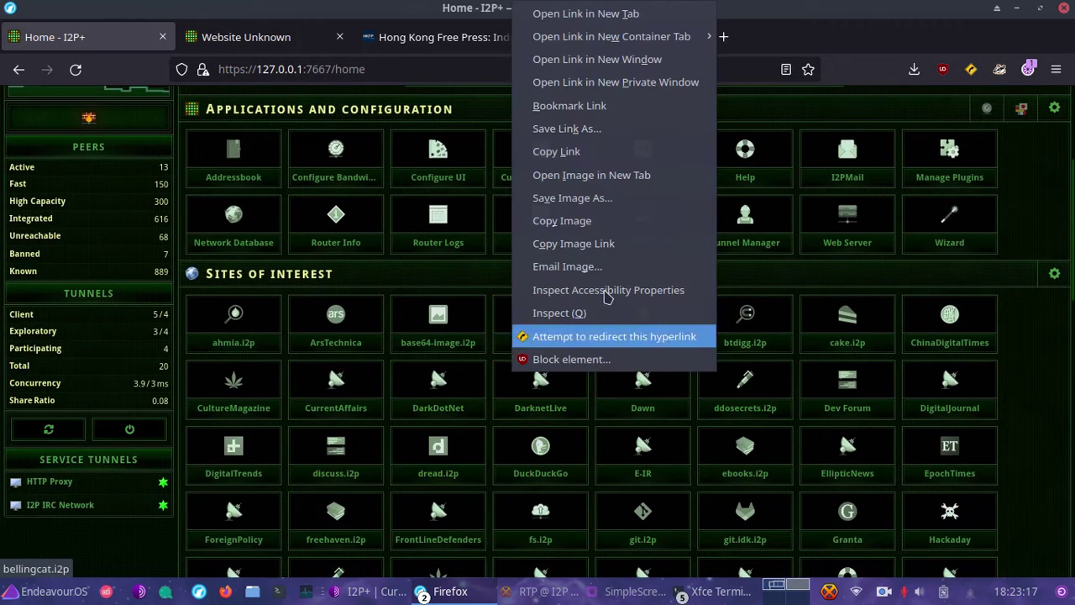
left_click(586, 15)
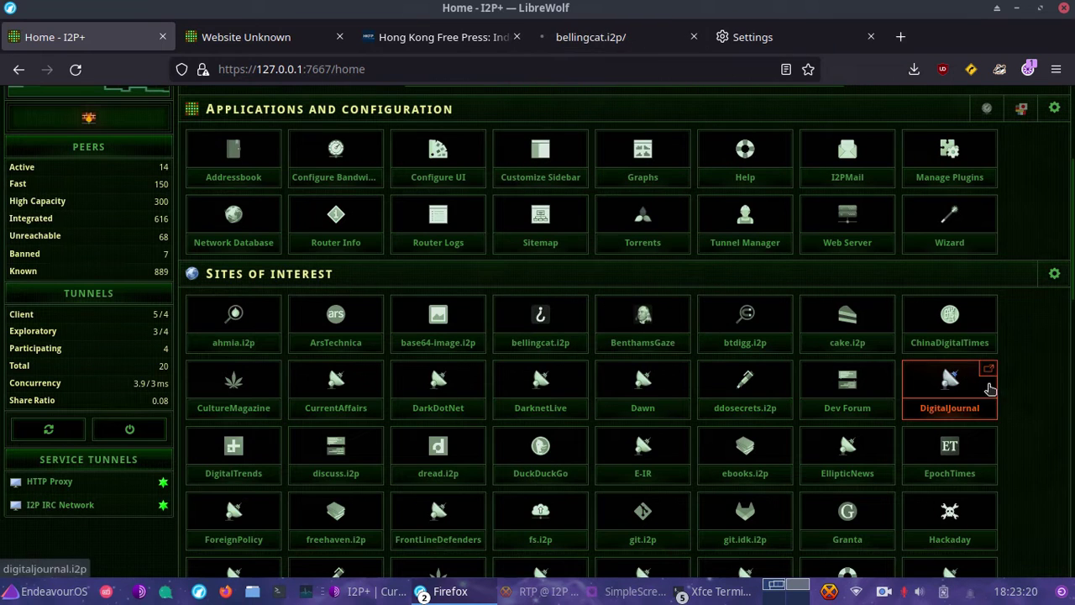
right_click(744, 387)
key("t")
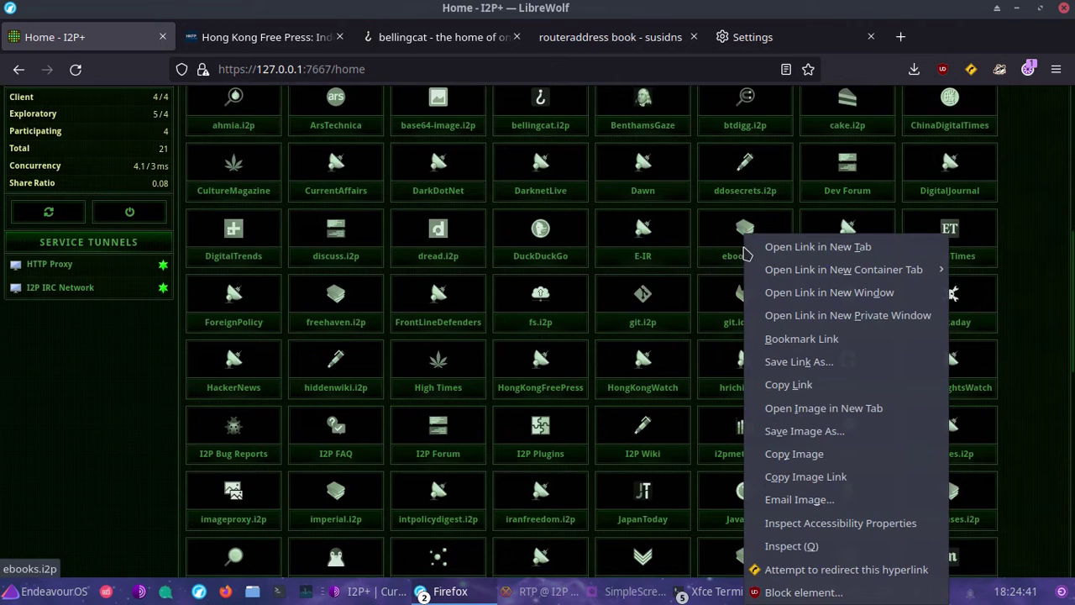
left_click(768, 247)
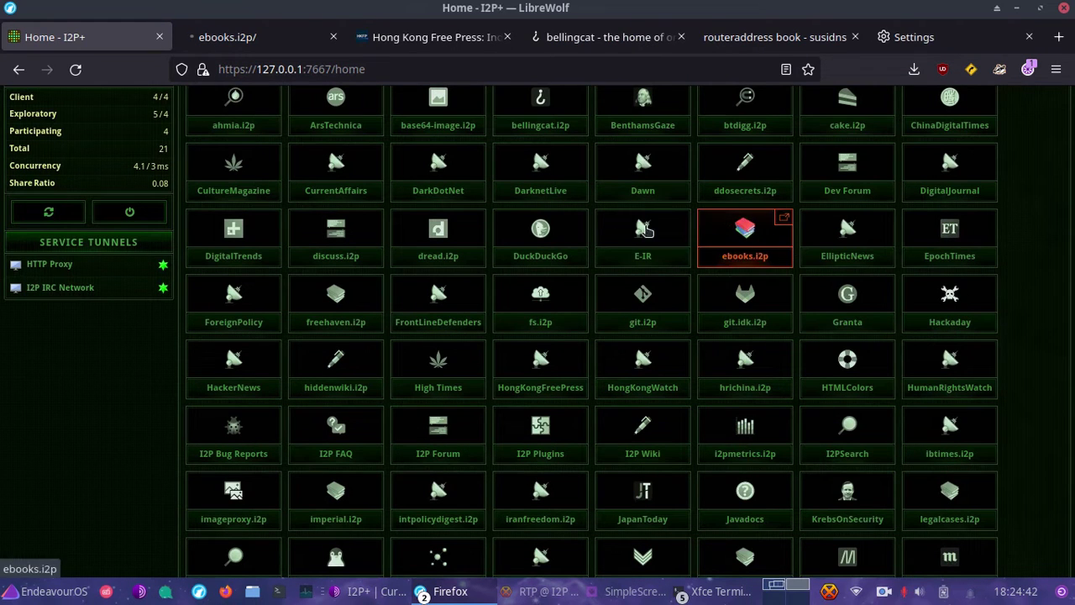
right_click(550, 252)
left_click(598, 265)
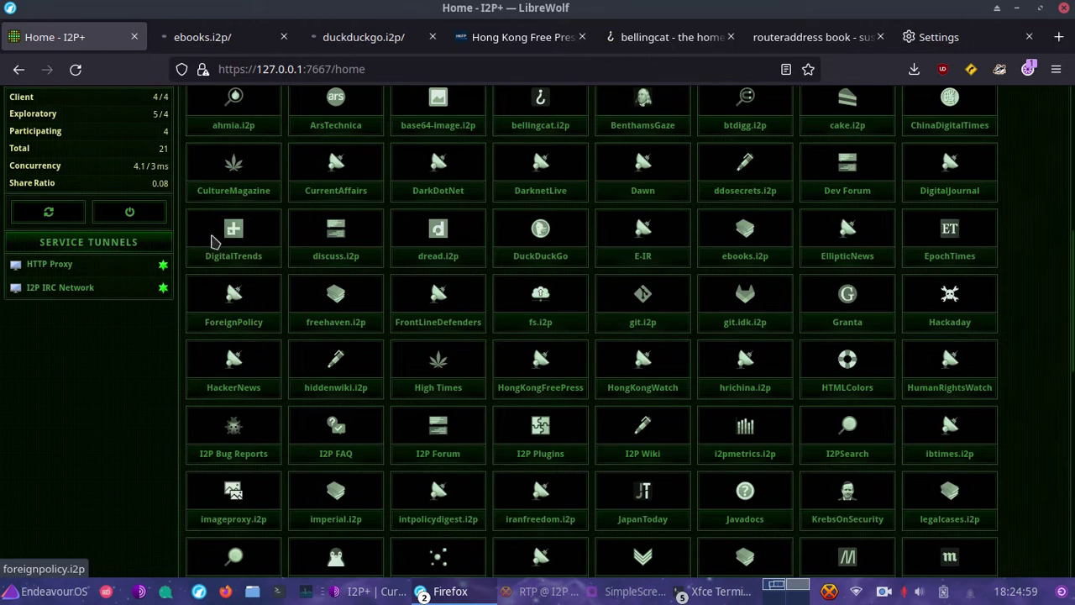
Step: View the bellingcat and Hong Kong Free Press tabs, open Privacy Tech Tips in a new tab, then bring up HexChat
left_click(715, 38)
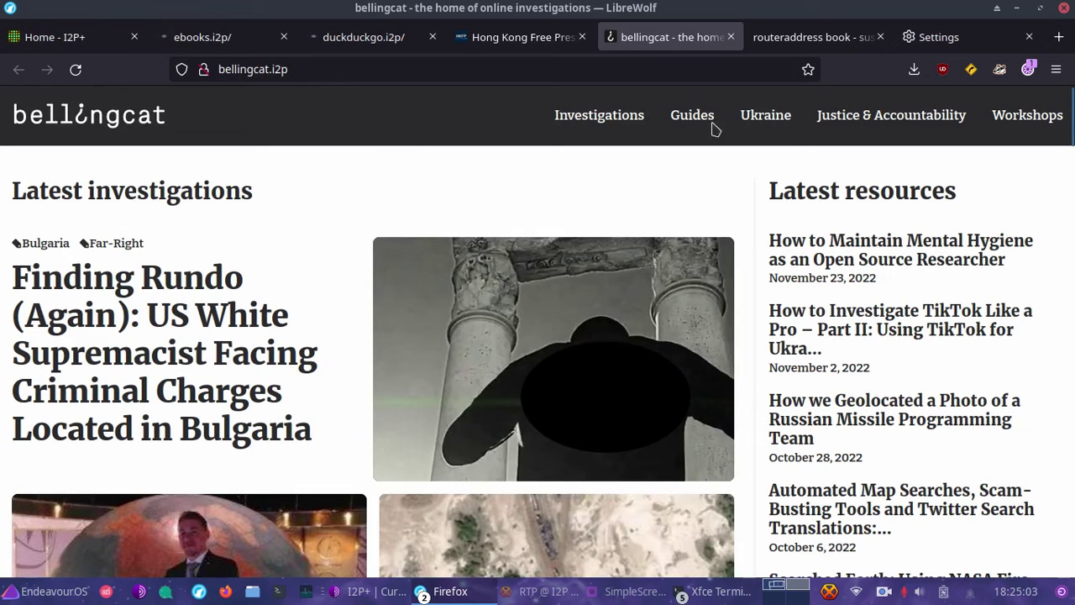
left_click(484, 39)
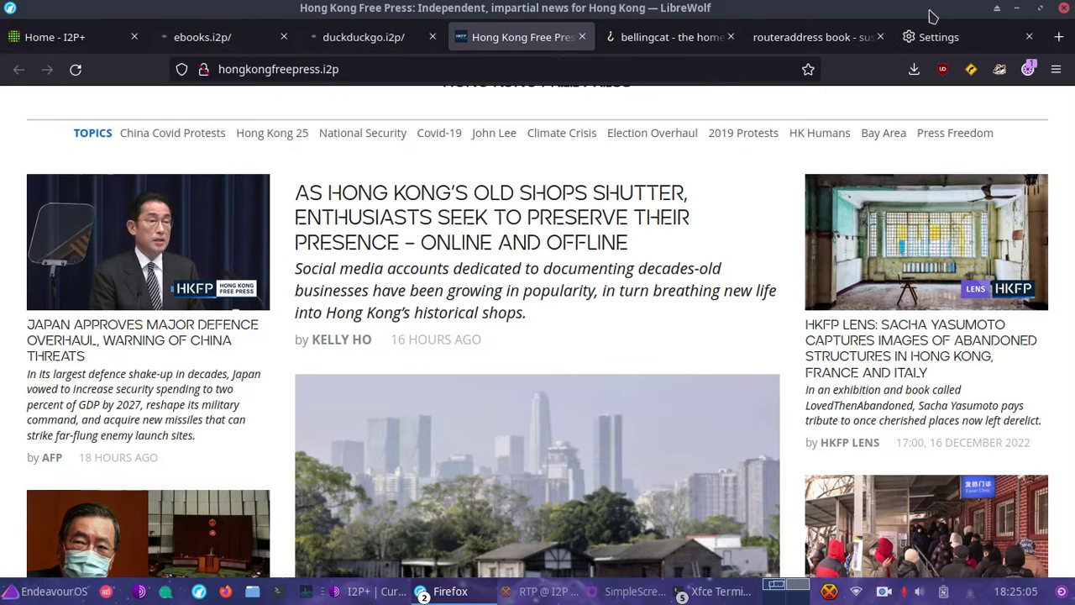
left_click(1059, 37)
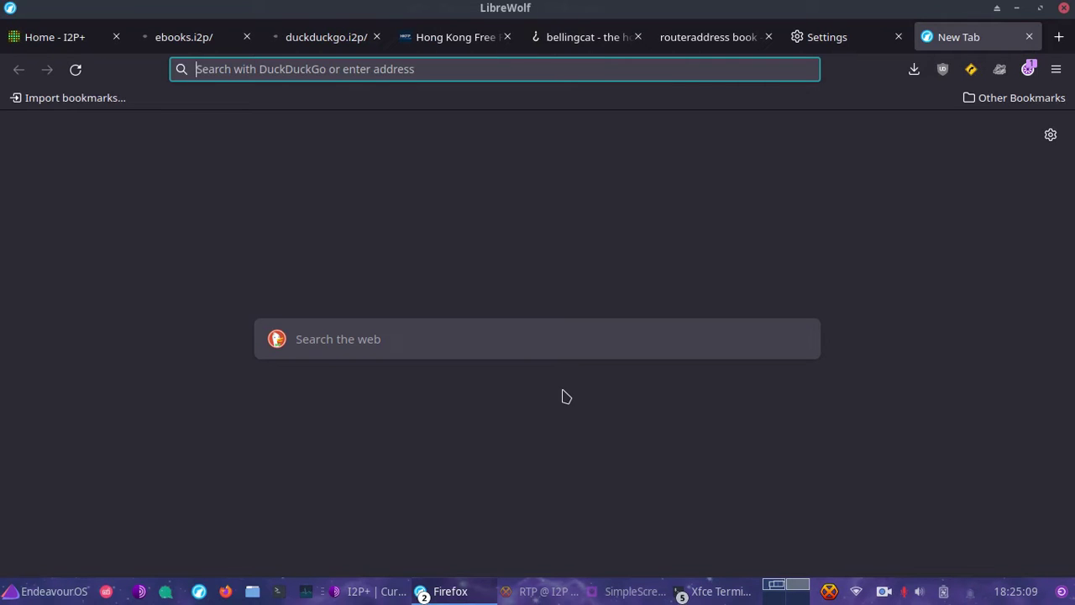
type("www.buymeacoffee.com/")
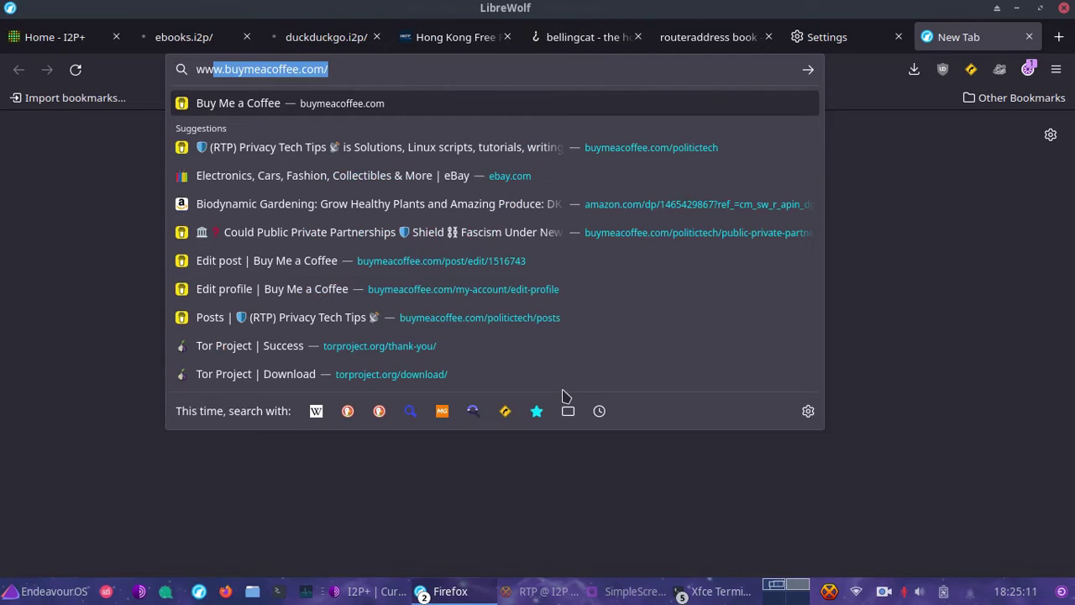
left_click(208, 159)
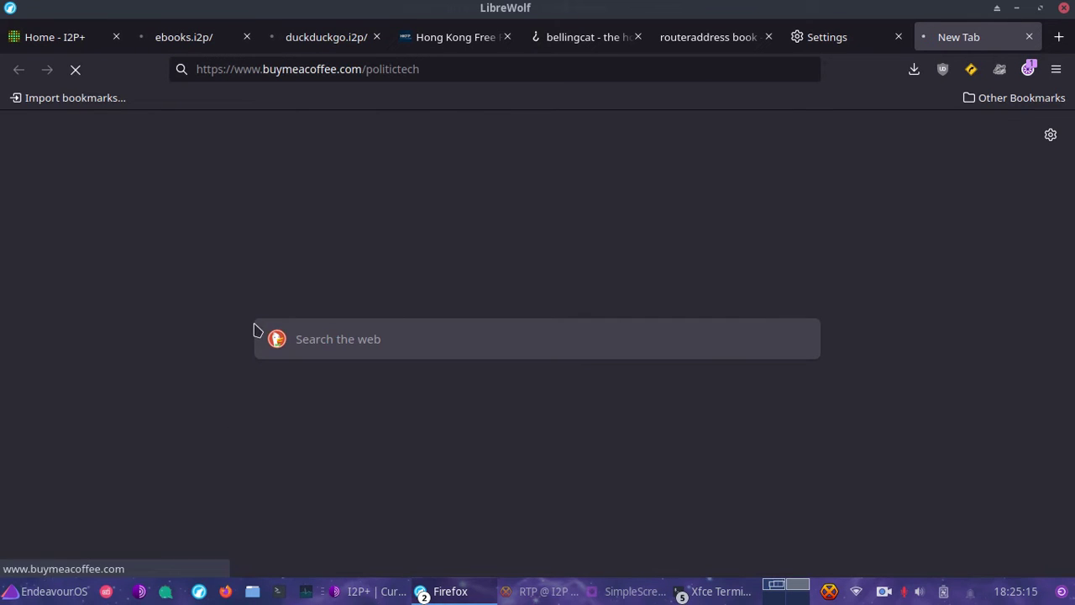
key("ctrl+Tab")
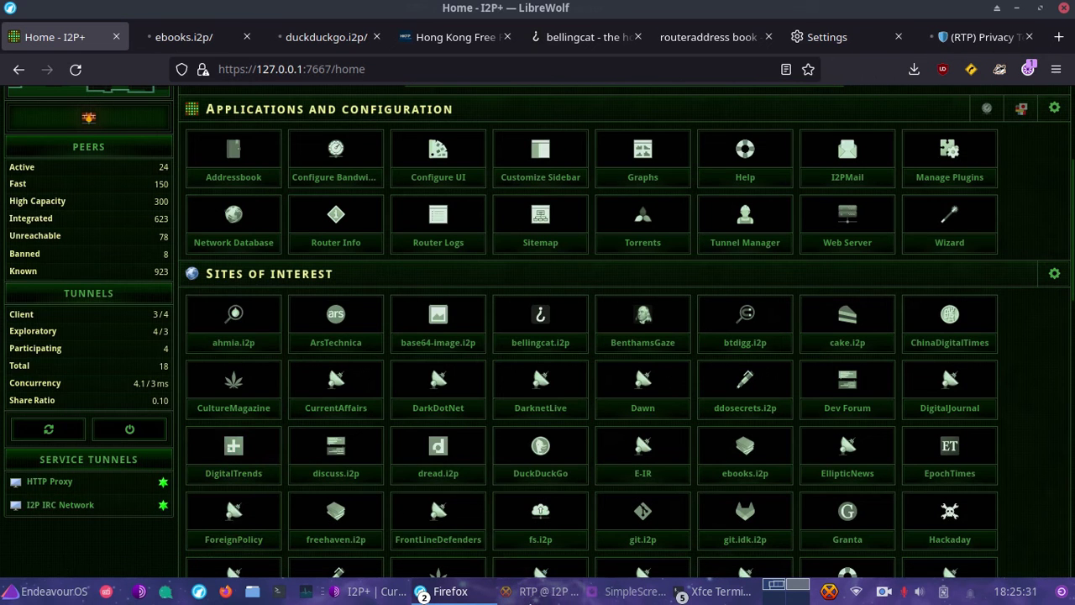
left_click(538, 592)
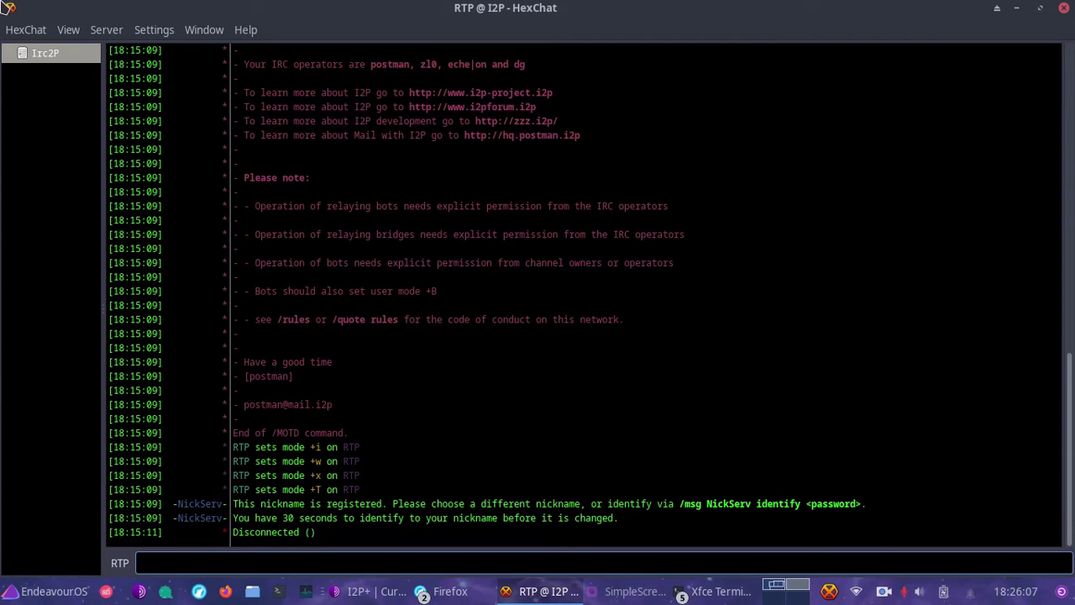
Step: Open HexChat's Network List and change the user name to 'user'
left_click(20, 30)
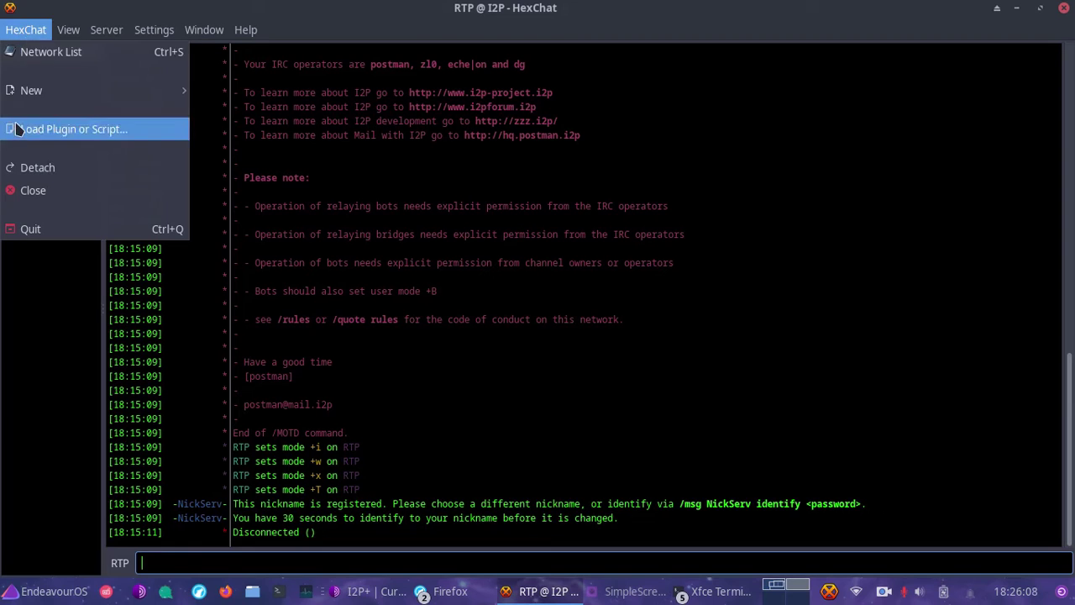
left_click(38, 52)
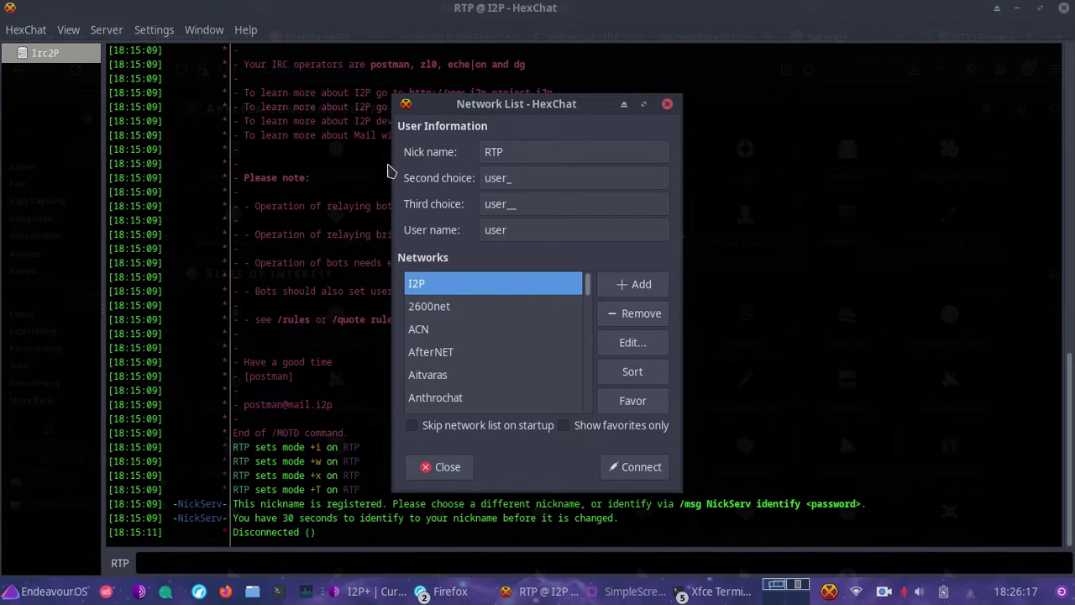
left_click_drag(509, 230, 477, 233)
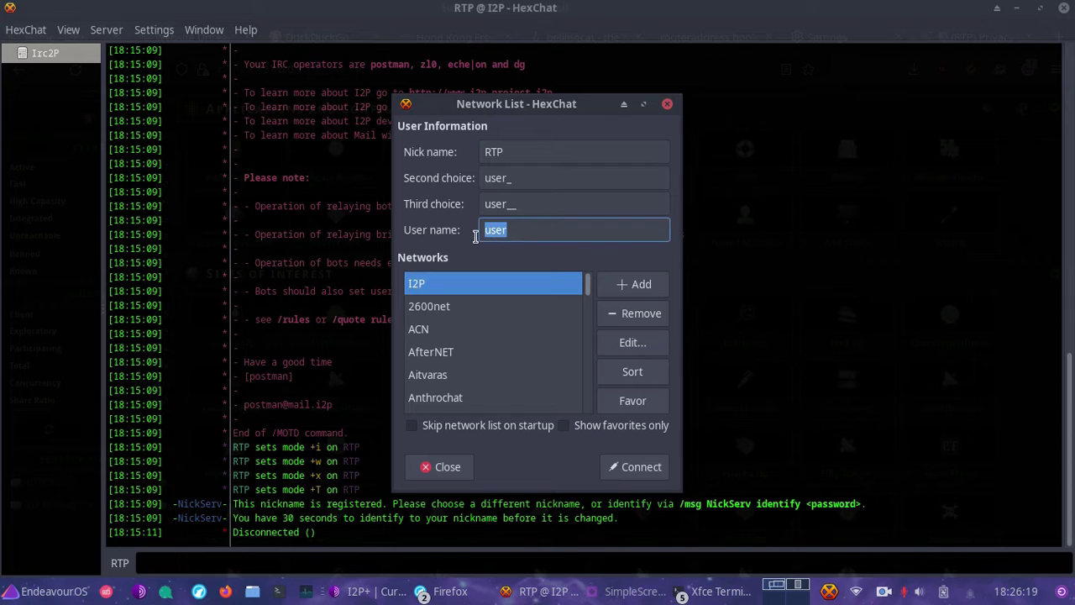
left_click(519, 236)
key("BackSpace")
key("BackSpace")
key("BackSpace")
key("BackSpace")
type("Tgerry")
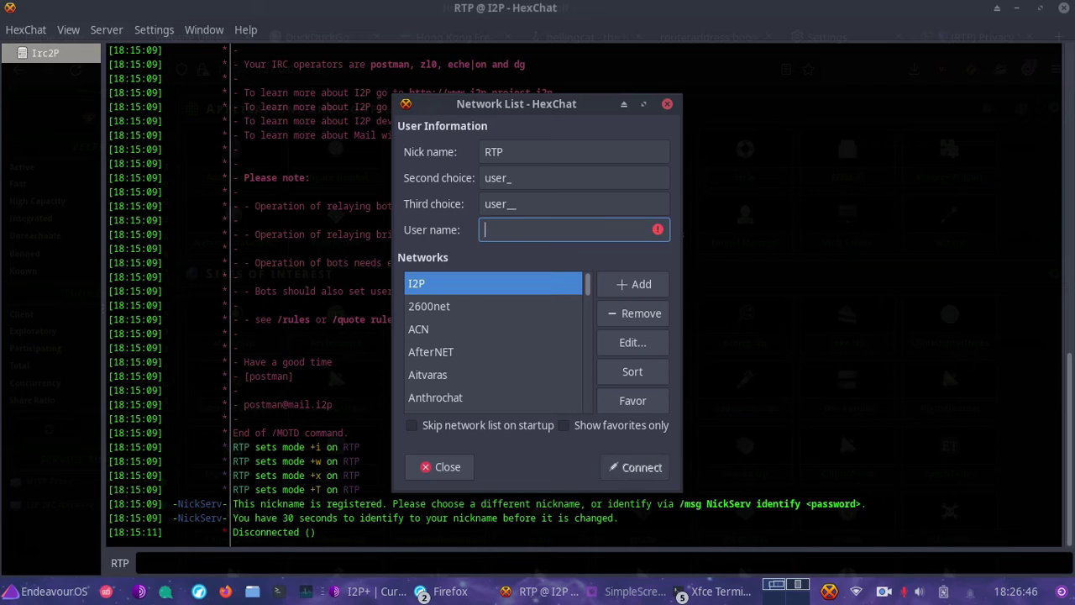
type("user")
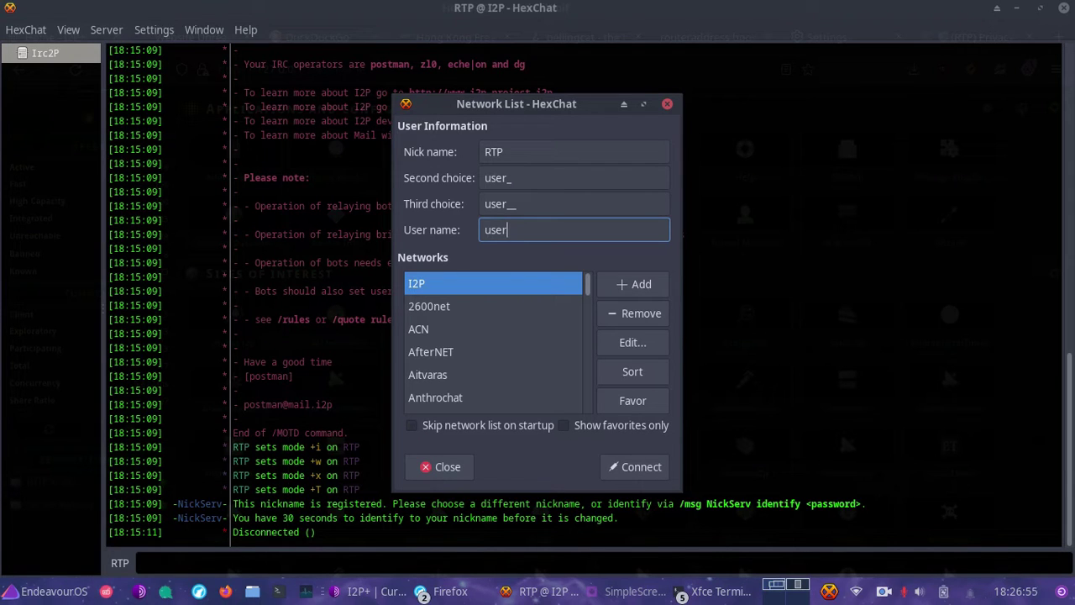
Step: Check the nickname RTP and keep I2P selected in the networks list
left_click(507, 152)
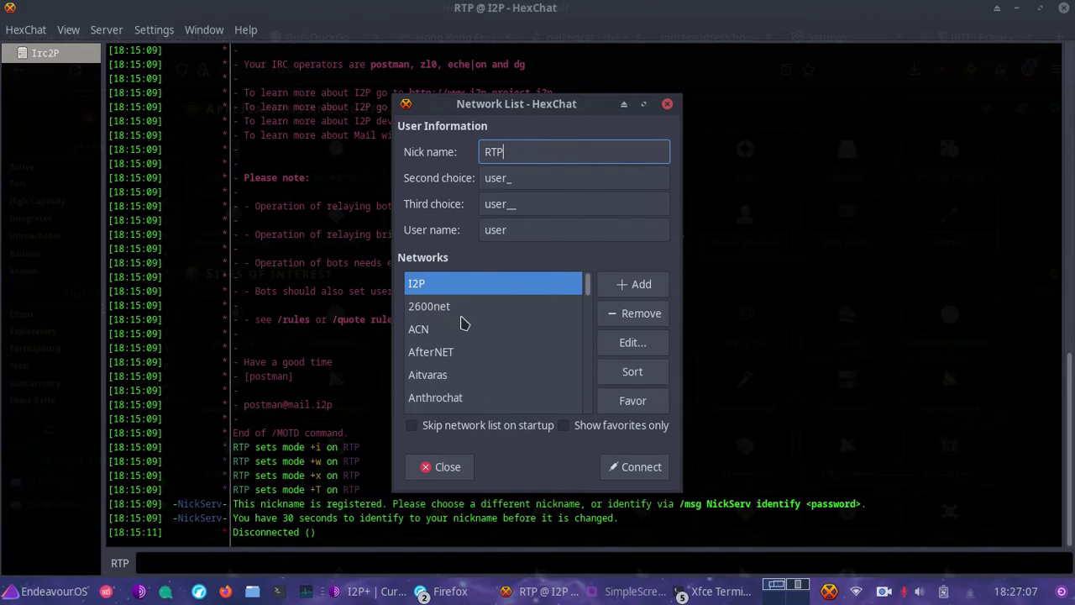
scroll(460, 317, "down", 1)
scroll(485, 380, "down", 5)
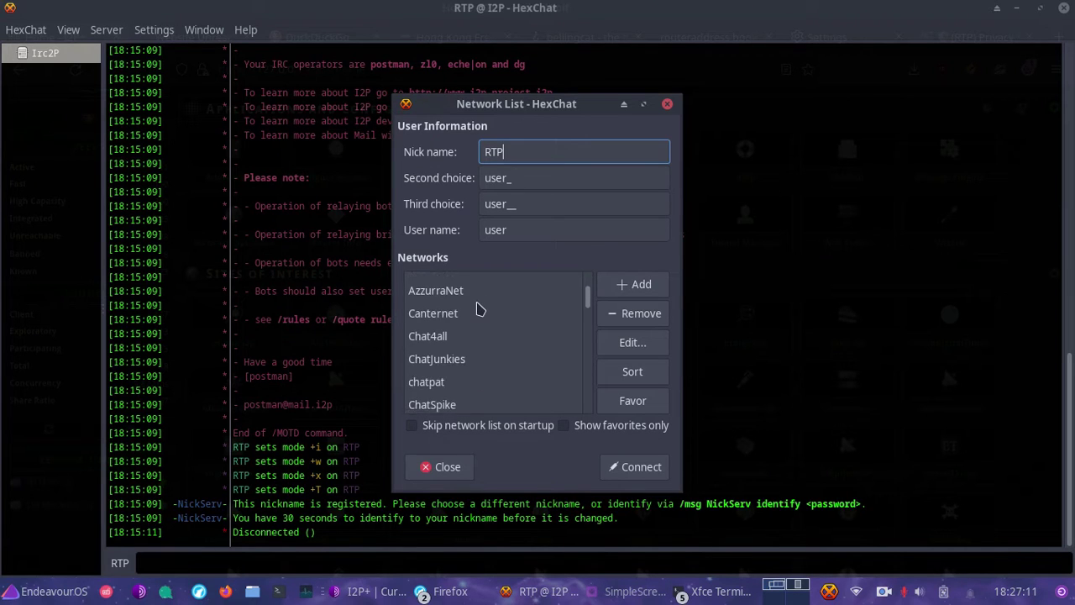
scroll(483, 362, "down", 3)
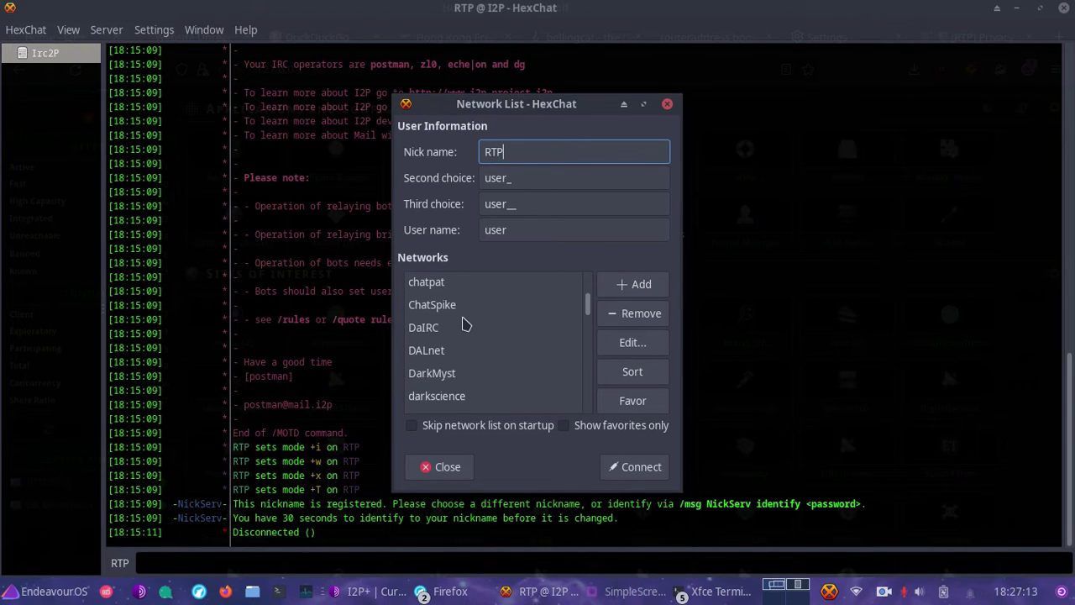
scroll(469, 336, "down", 1)
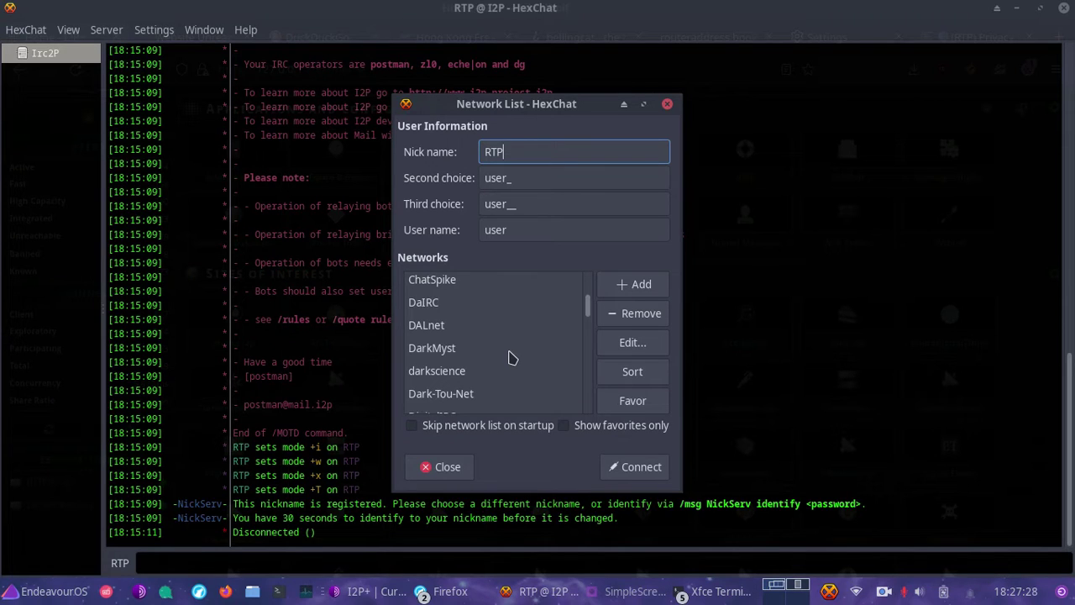
scroll(512, 357, "up", 5)
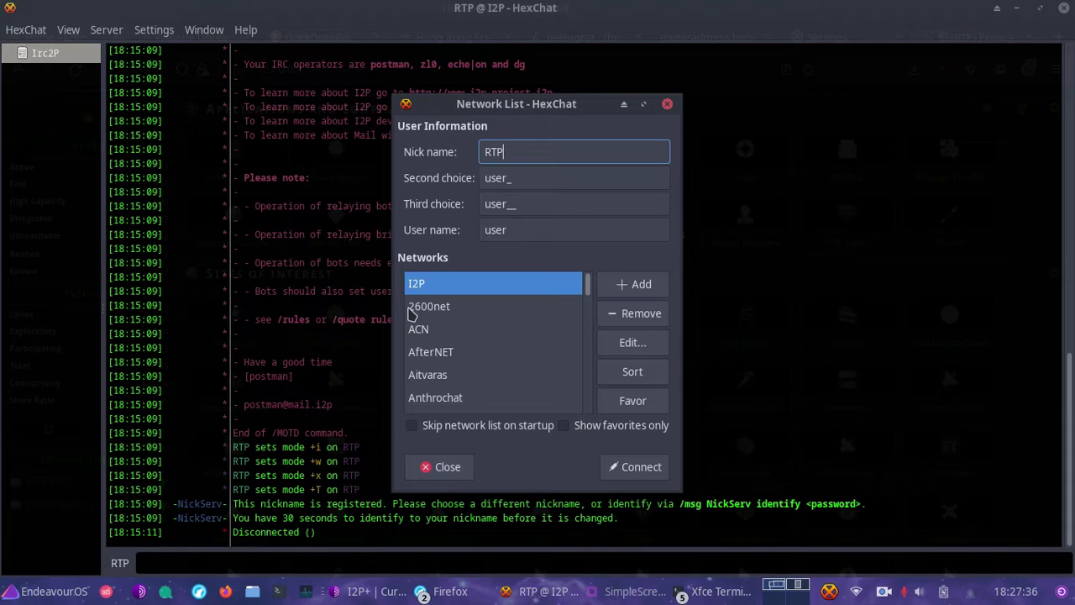
left_click(630, 345)
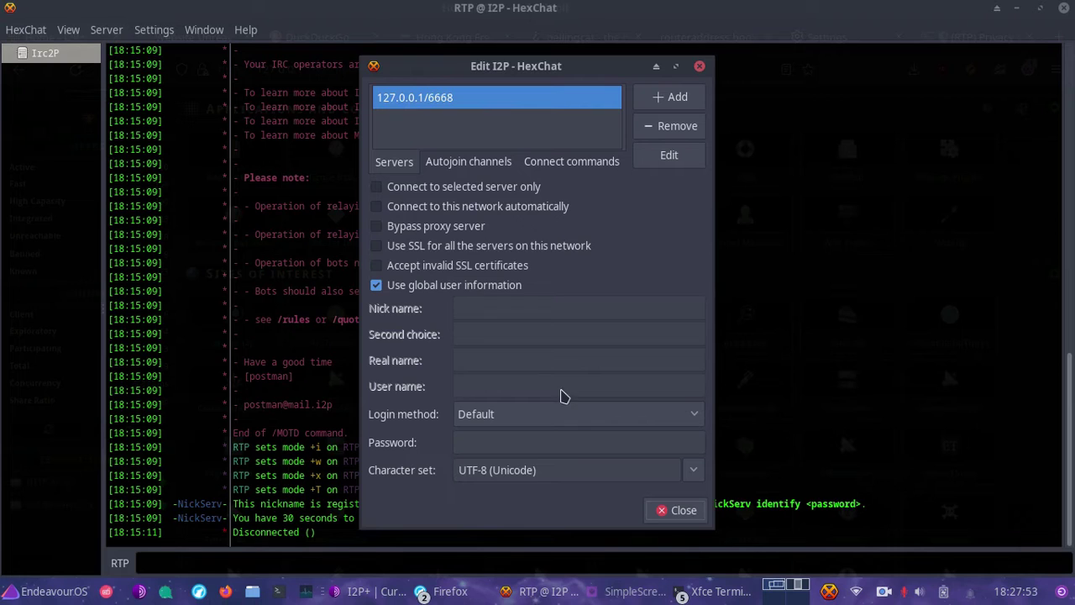
left_click(677, 510)
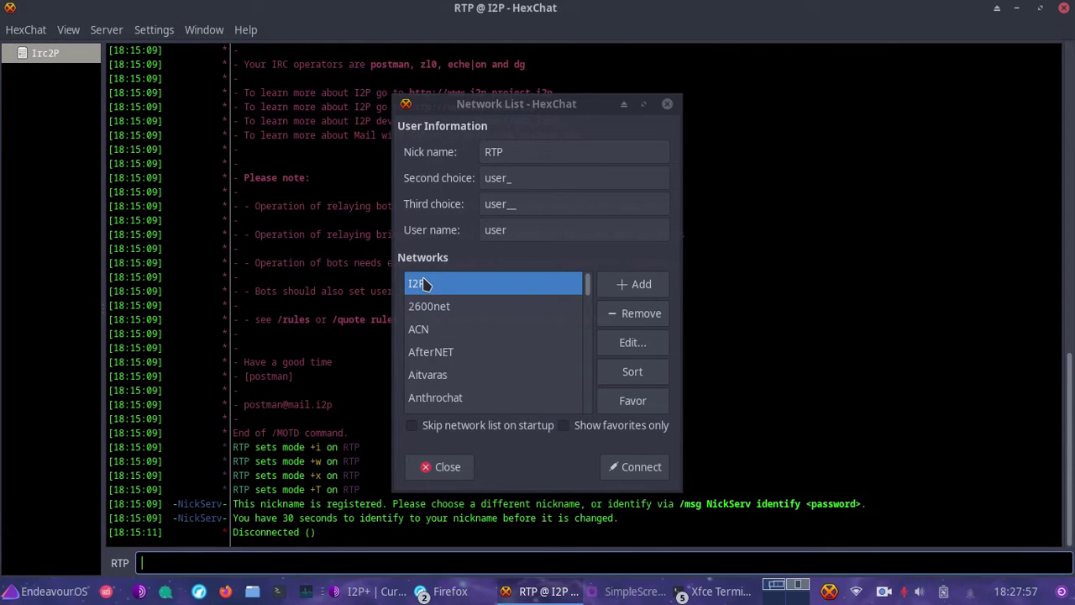
left_click(634, 468)
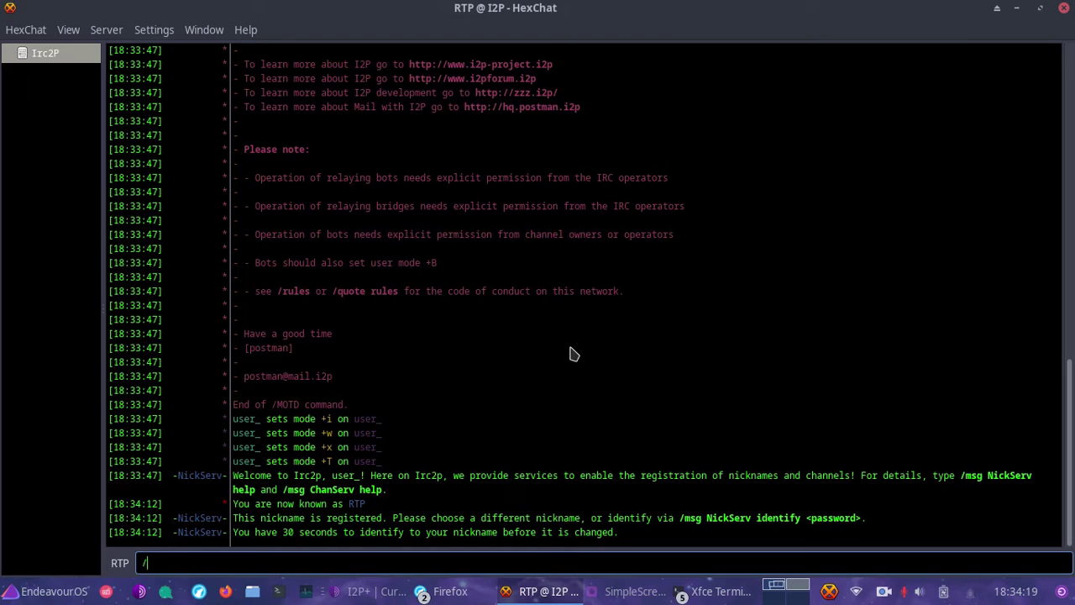
Step: Open the Irc2P channel list and download the server's available channels
key("BackSpace")
left_click(157, 31)
mouse_move(73, 29)
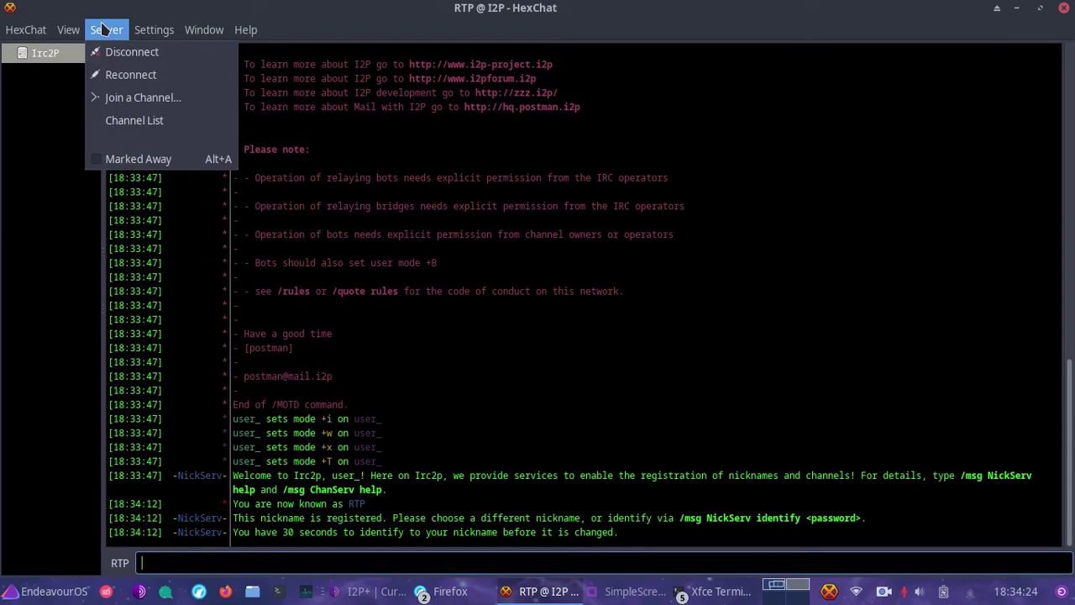
left_click(126, 127)
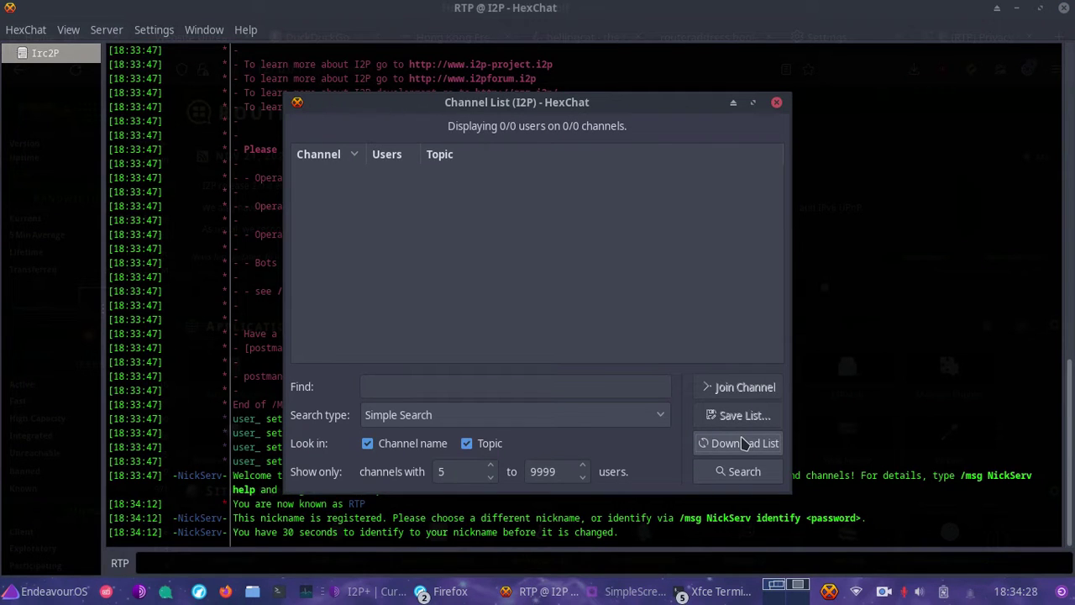
left_click_drag(429, 101, 387, 111)
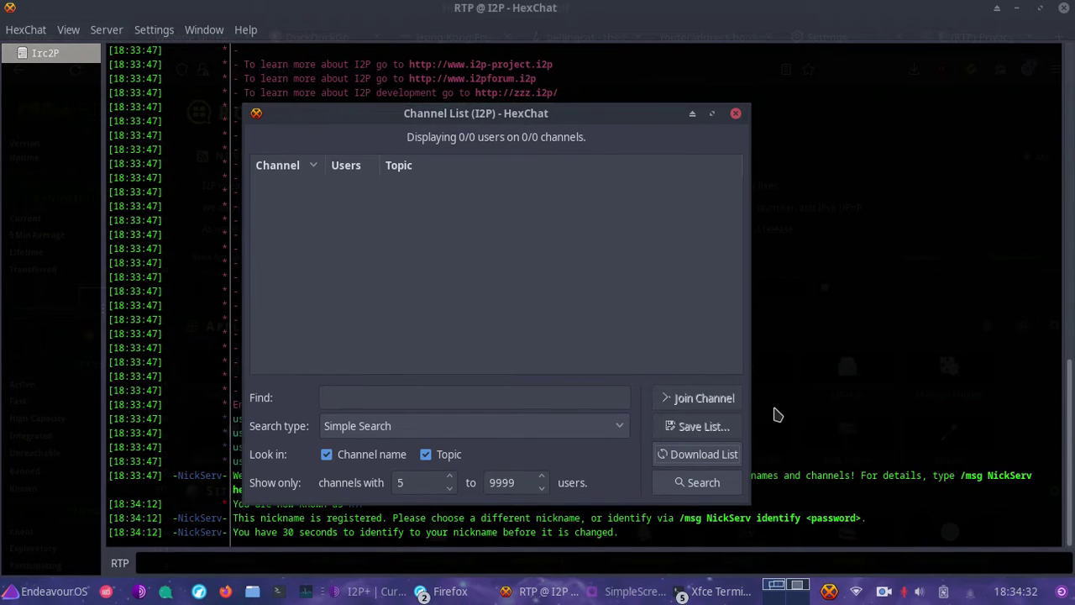
left_click(706, 457)
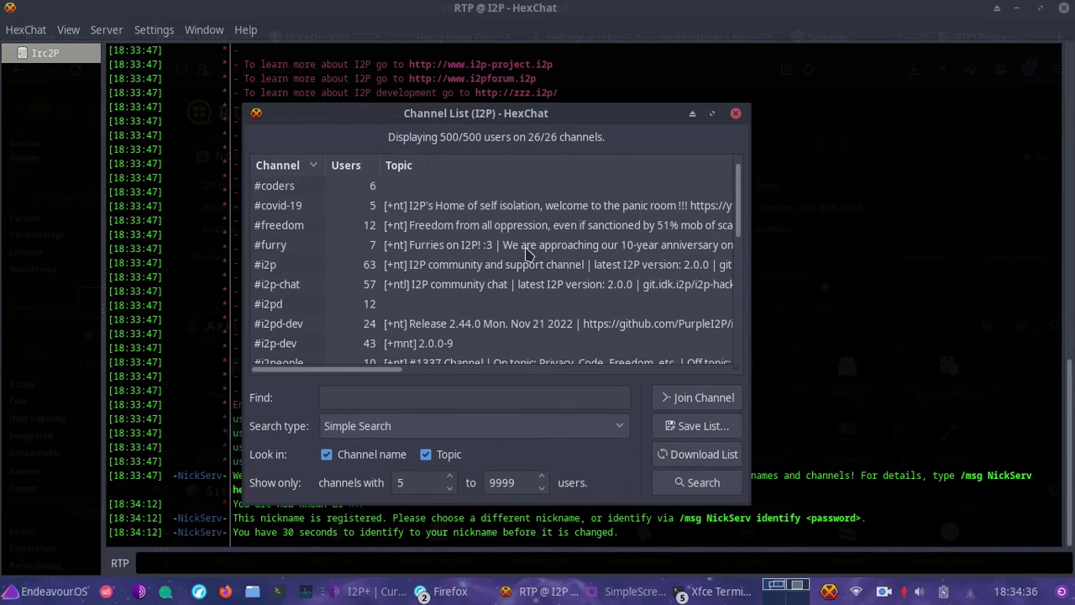
Step: Join #i2p, #freedom and #coders from the downloaded channel list
double_click(306, 265)
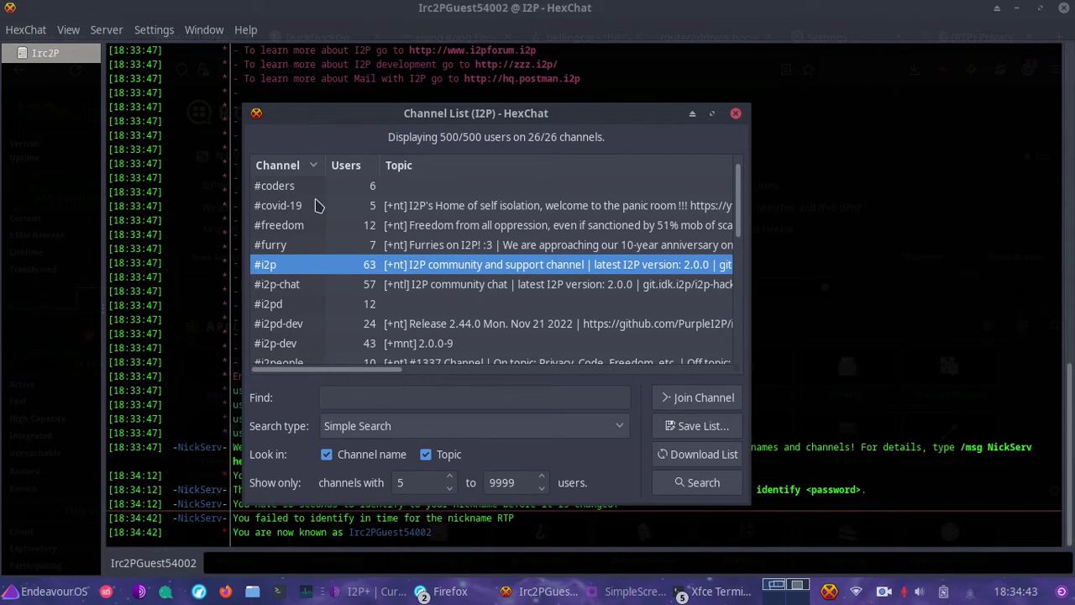
left_click(315, 228)
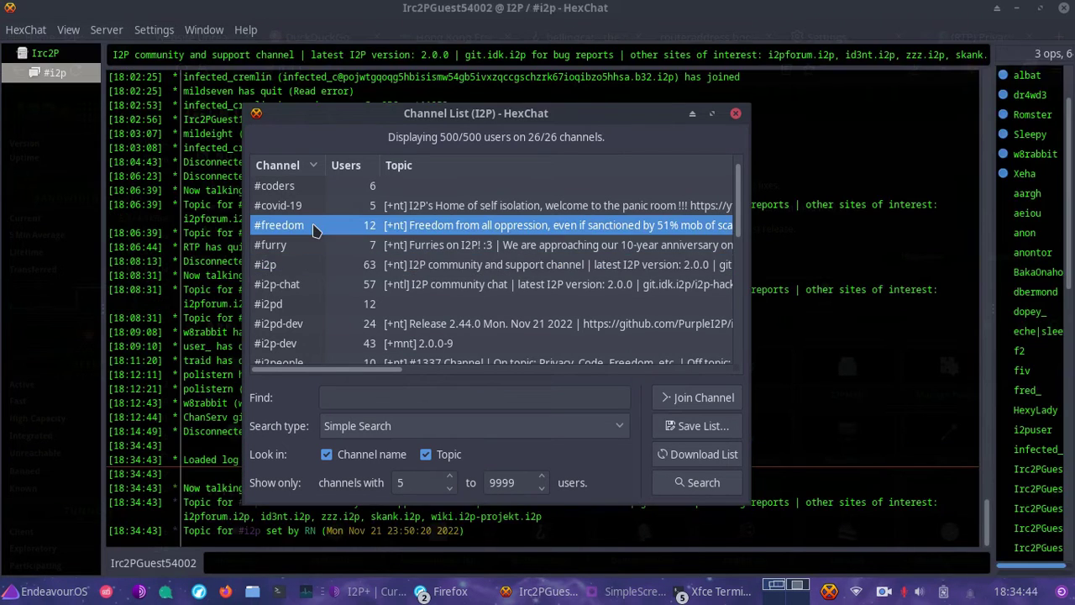
left_click(313, 187)
double_click(313, 186)
scroll(374, 319, "down", 6)
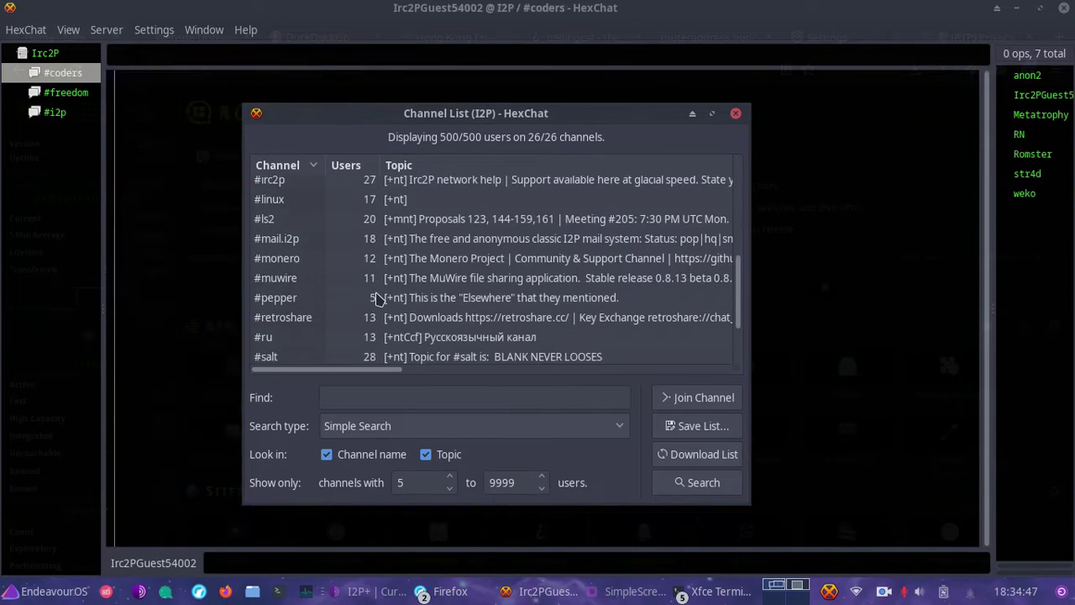
scroll(319, 291, "up", 3)
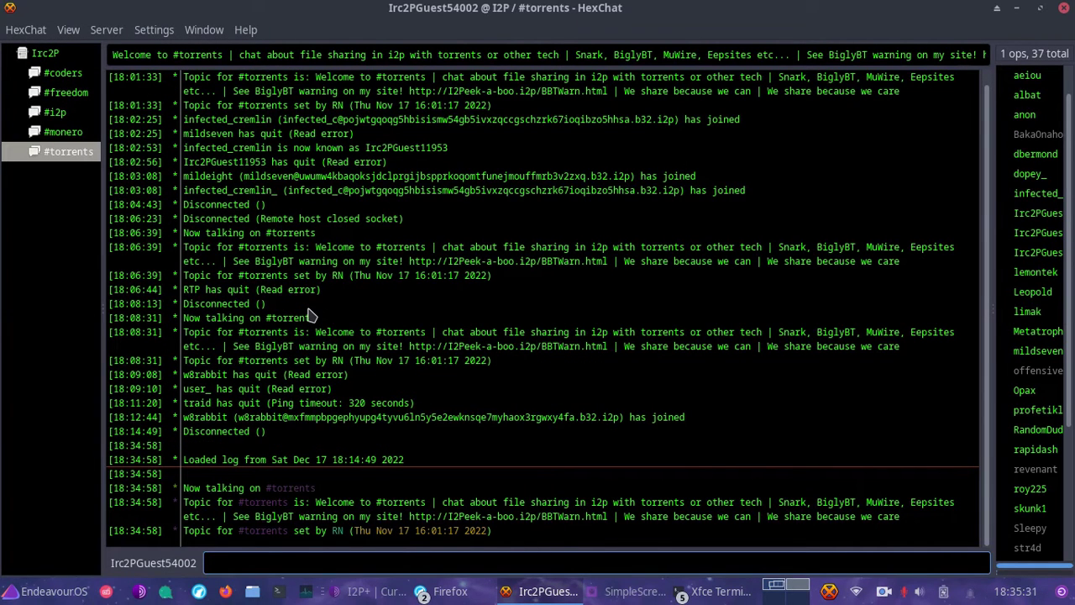
Step: Run /whois on your own guest nickname, then switch to the #monero channel
type("/whois Irc2PGues")
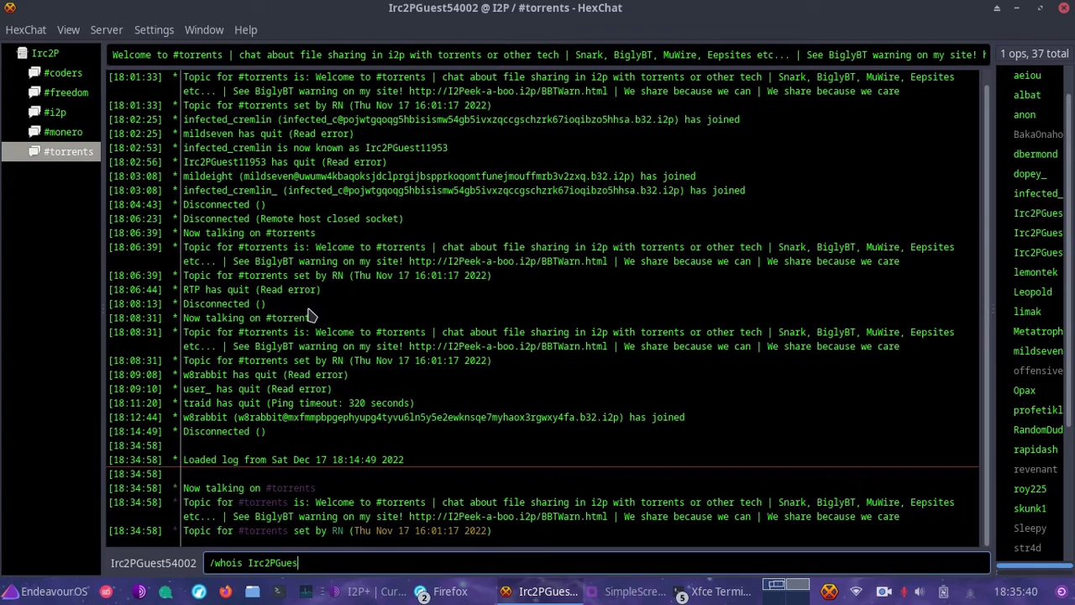
type("t54002")
key("Return")
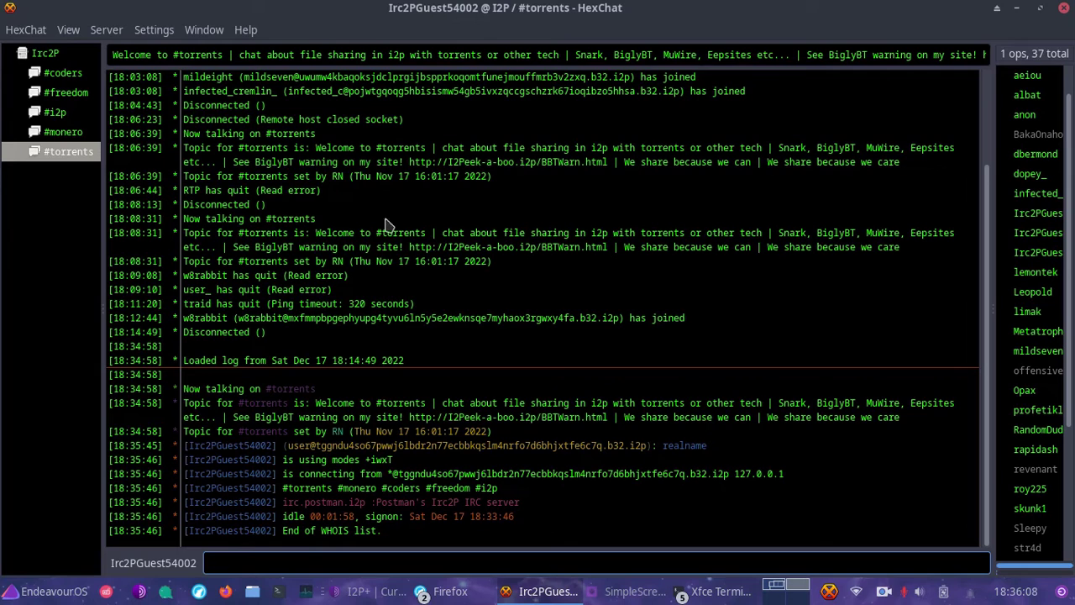
left_click(61, 135)
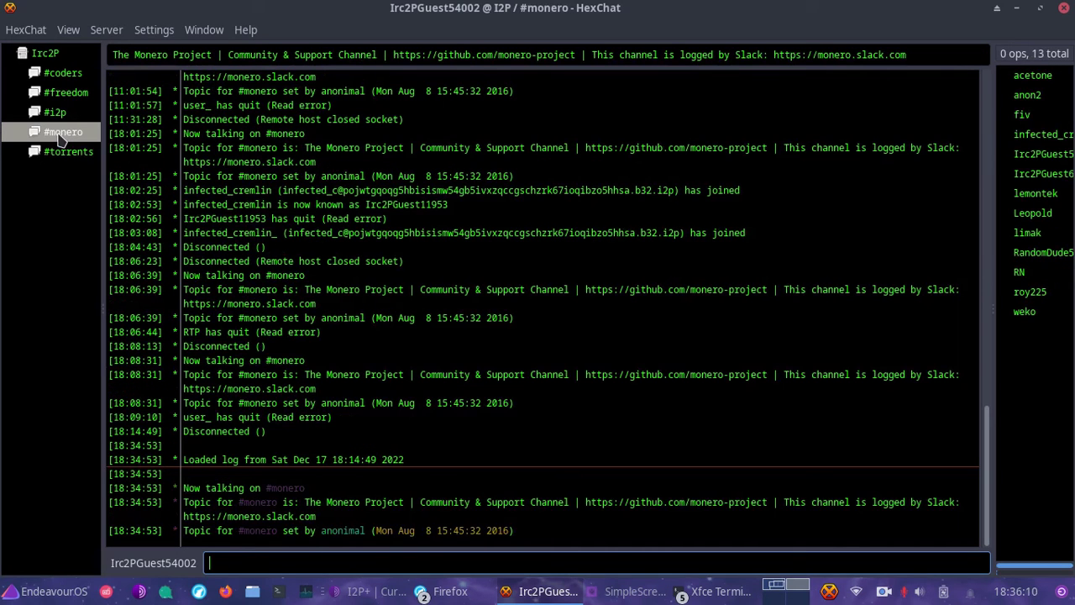
Step: Send /msg nickserv help in the Irc2P server tab, then draft and discard a register command
left_click(42, 53)
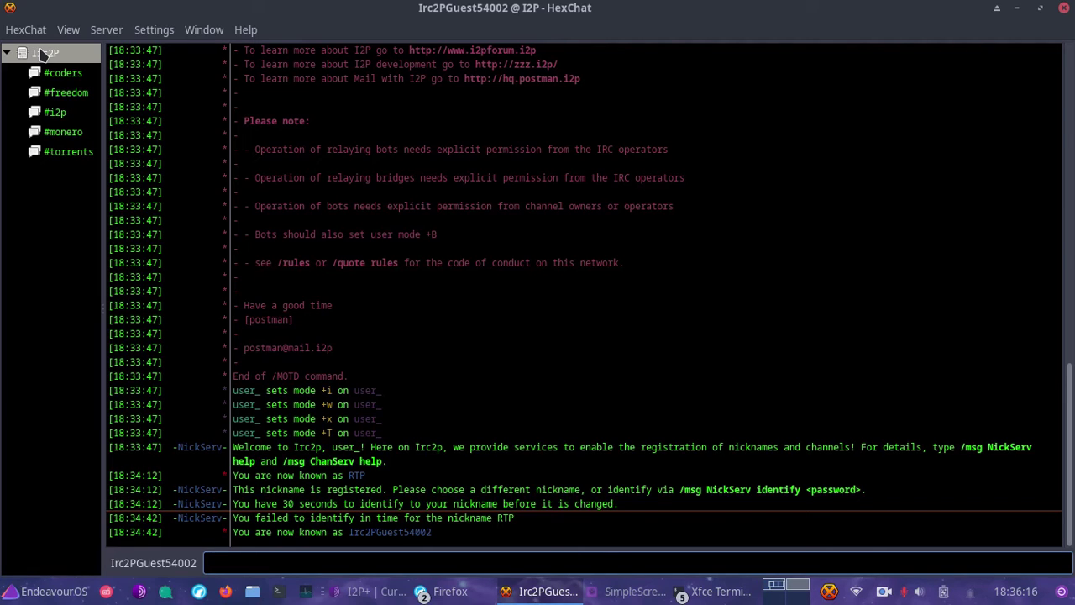
type("/msg nickserv help")
key("Return")
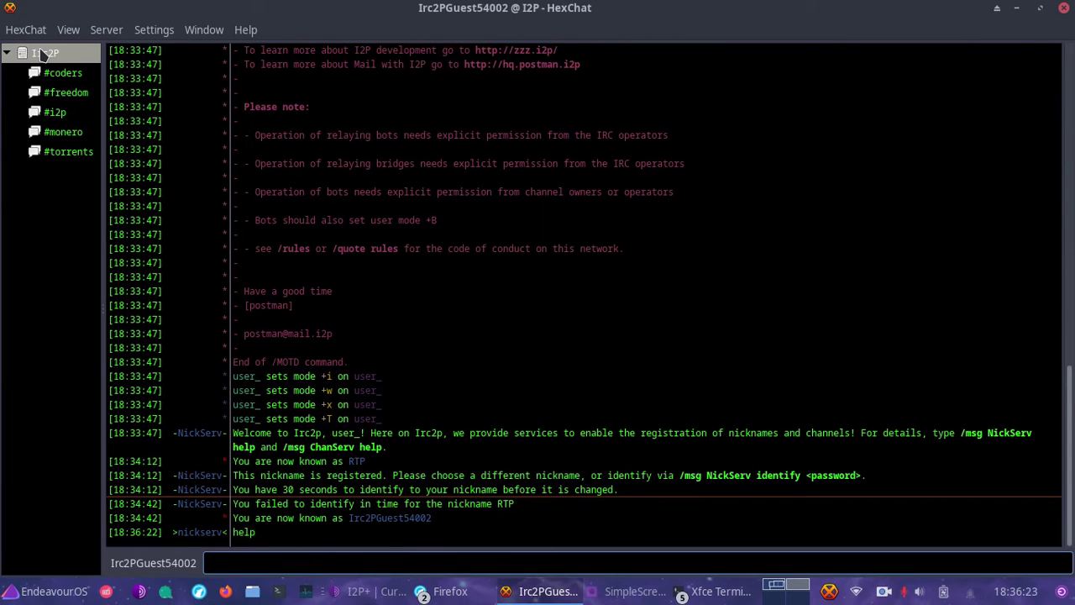
key("Up")
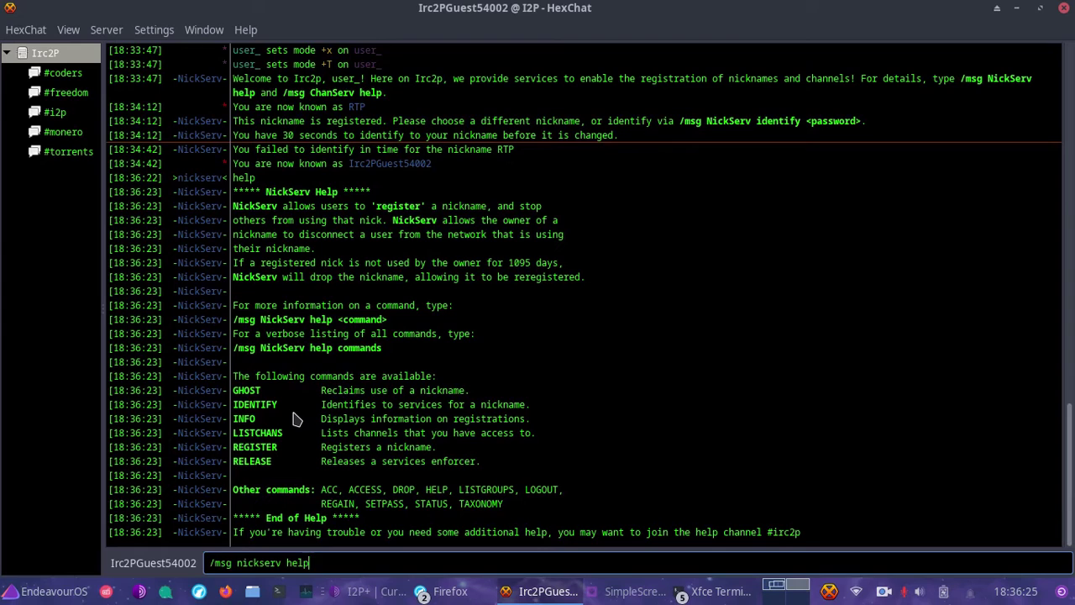
key("BackSpace")
key("BackSpace")
key("BackSpace")
key("BackSpace")
type("register passwordhere emailhere")
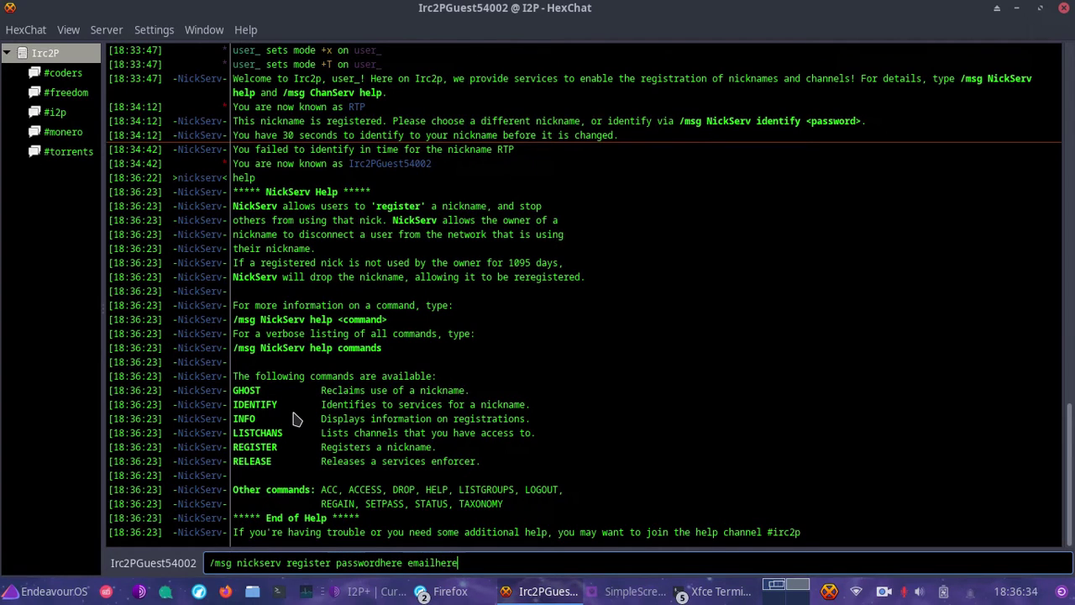
key("BackSpace")
key("BackSpace")
key("BackSpace")
key("BackSpace")
key("BackSpace")
key("BackSpace")
key("BackSpace")
key("BackSpace")
key("BackSpace")
key("BackSpace")
key("BackSpace")
key("BackSpace")
key("BackSpace")
key("BackSpace")
key("BackSpace")
key("BackSpace")
key("BackSpace")
key("BackSpace")
key("BackSpace")
key("BackSpace")
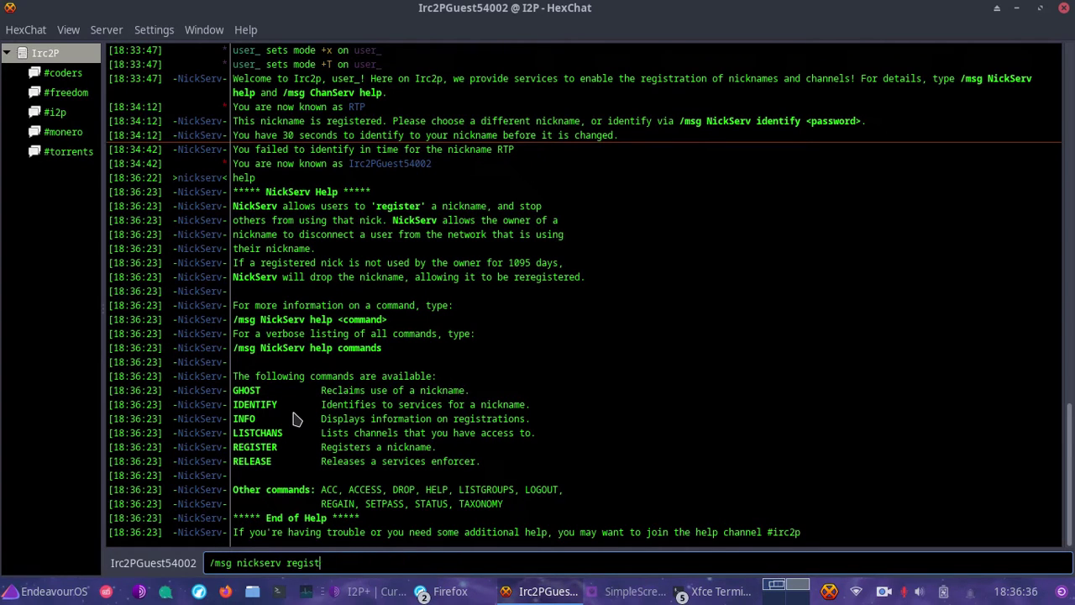
key("BackSpace")
key("BackSpace")
key("BackSpace")
key("BackSpace")
key("BackSpace")
key("BackSpace")
key("BackSpace")
key("BackSpace")
key("BackSpace")
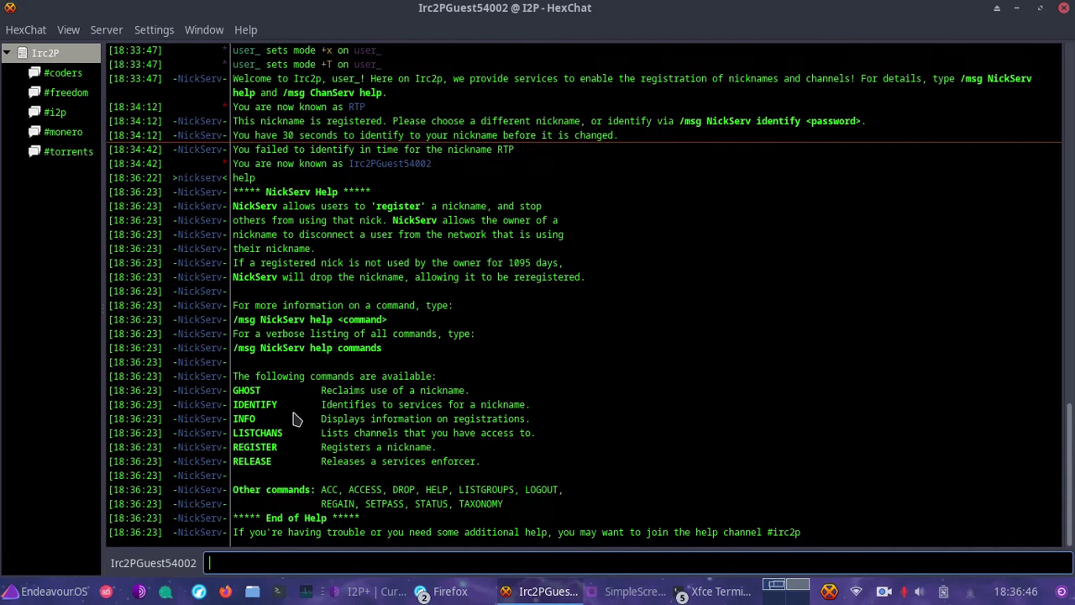
Step: Quit HexChat, confirming despite the open IRC connection
left_click(1058, 10)
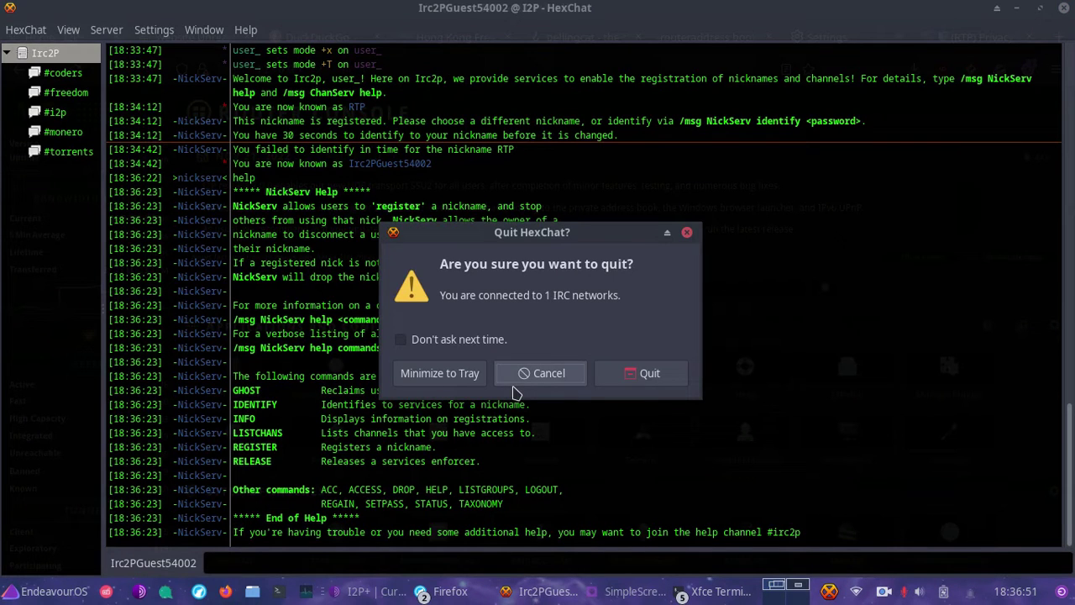
left_click(642, 375)
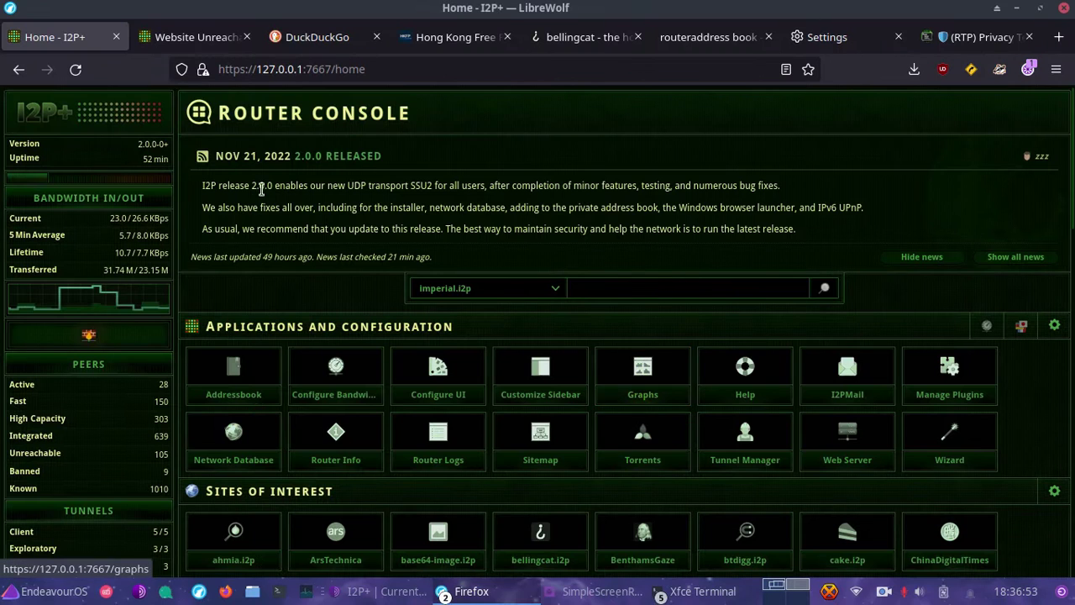
scroll(263, 326, "down", 5)
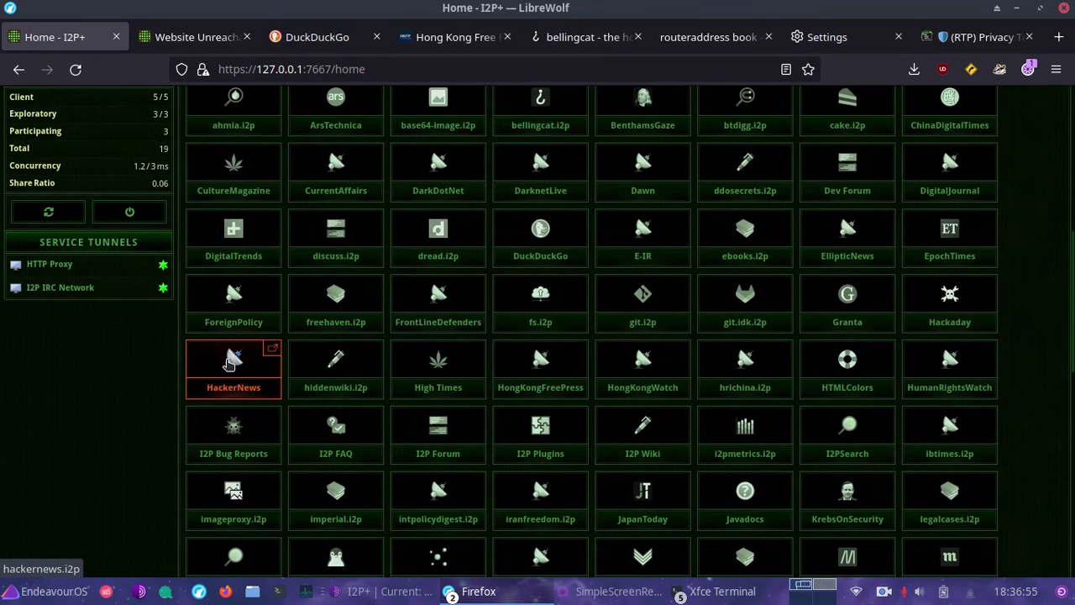
Step: Open freehaven.i2p's anonbib date listing in a new tab and scroll down to the 2020 papers
right_click(312, 330)
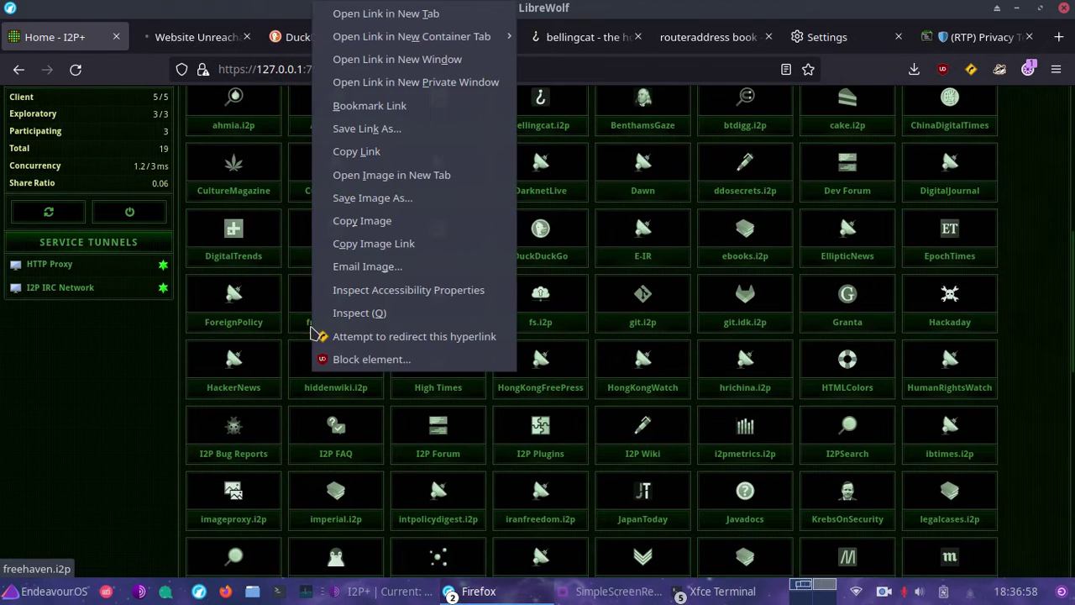
left_click(344, 17)
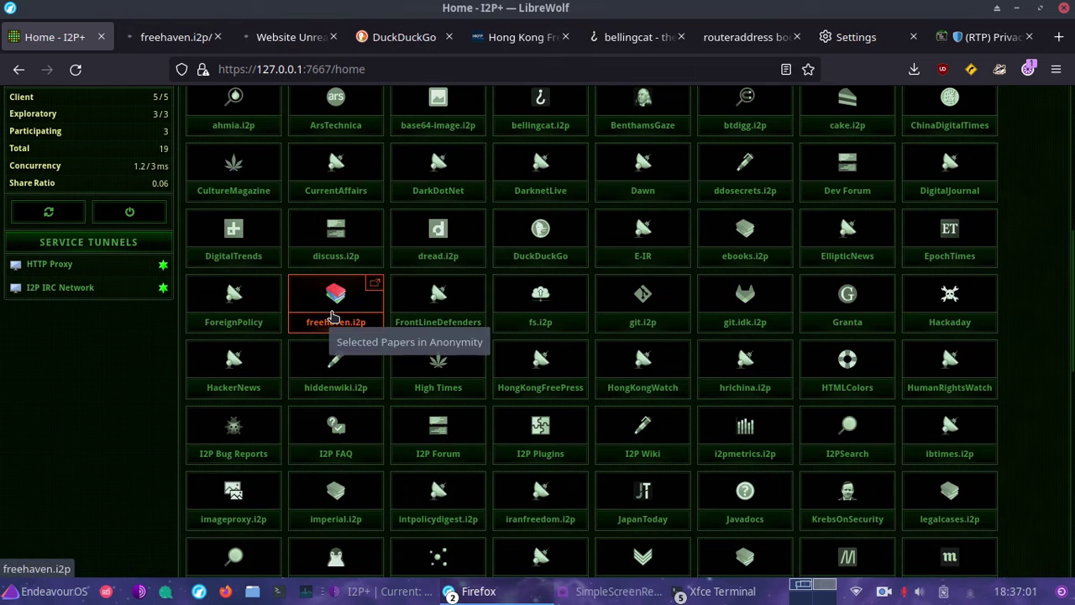
left_click(168, 37)
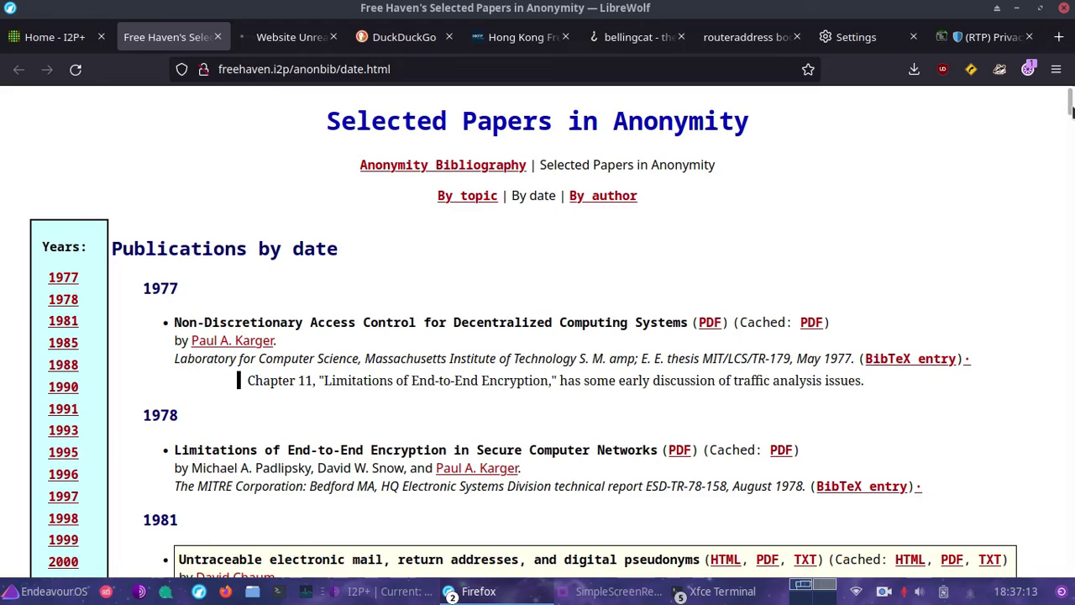
mouse_move(1073, 101)
left_mouse_down()
mouse_move(1073, 139)
mouse_move(1072, 93)
left_mouse_up()
left_click(1072, 132)
left_click_drag(1073, 133, 1071, 559)
scroll(1071, 559, "up", 8)
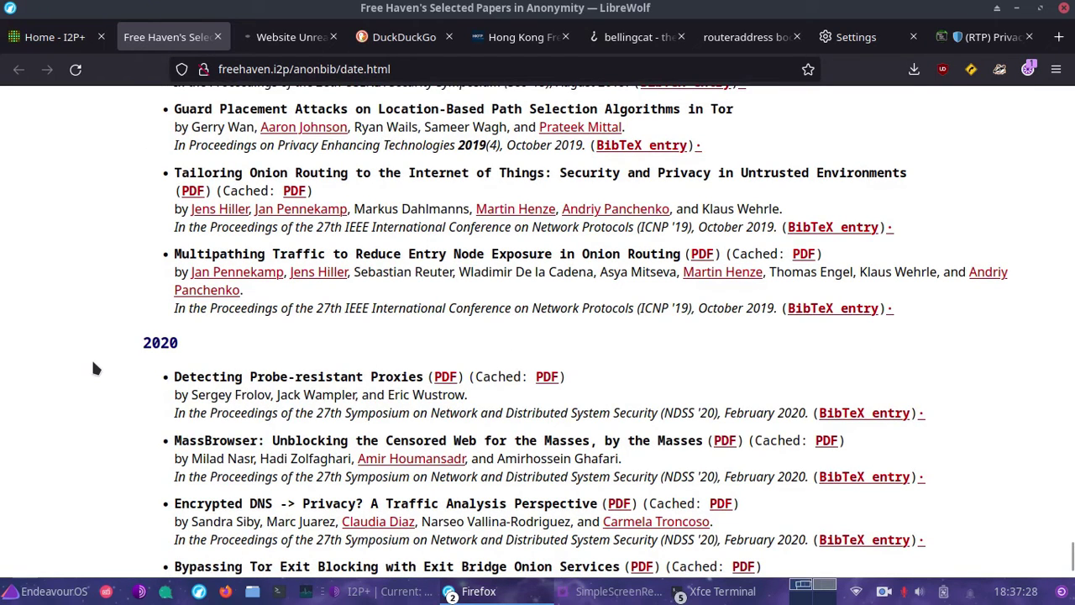
scroll(91, 361, "down", 2)
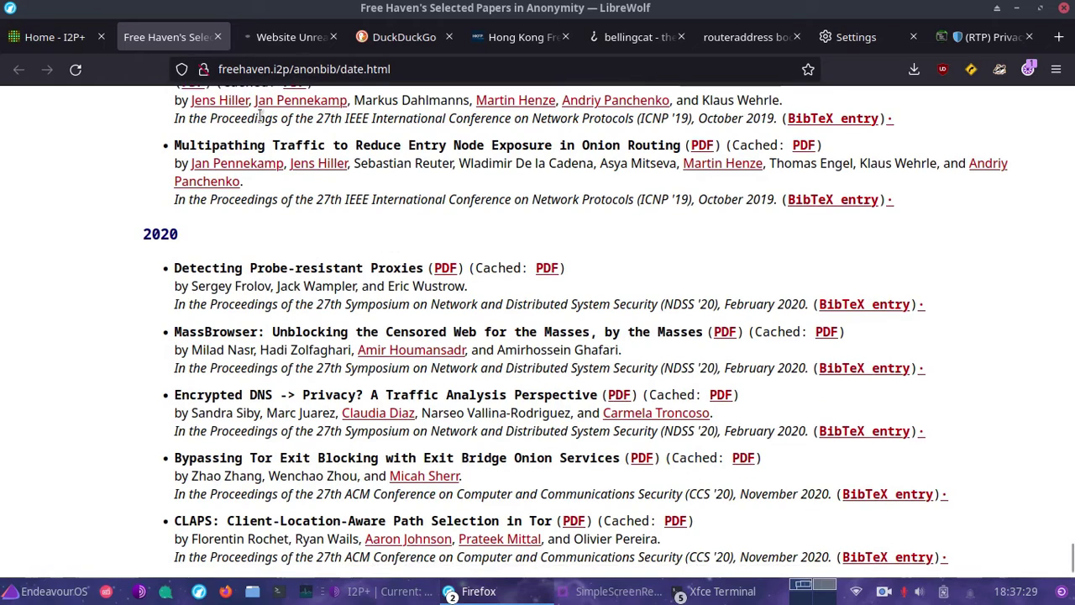
left_click(68, 37)
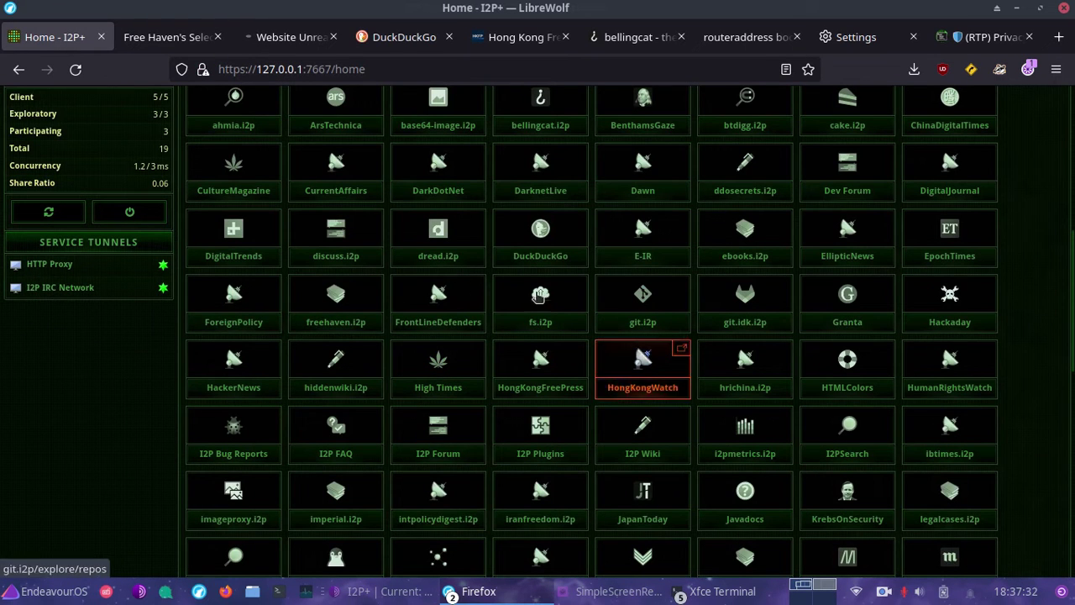
Step: Open the I2P Forum at i2pforum.i2p in a new tab and scroll through its index
scroll(520, 480, "down", 3)
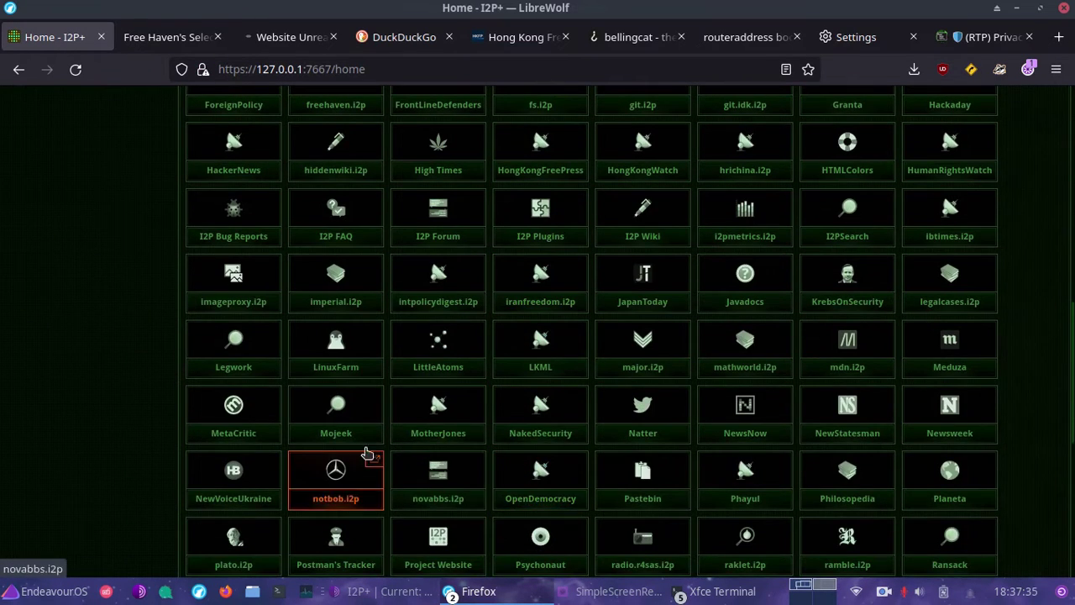
right_click(428, 215)
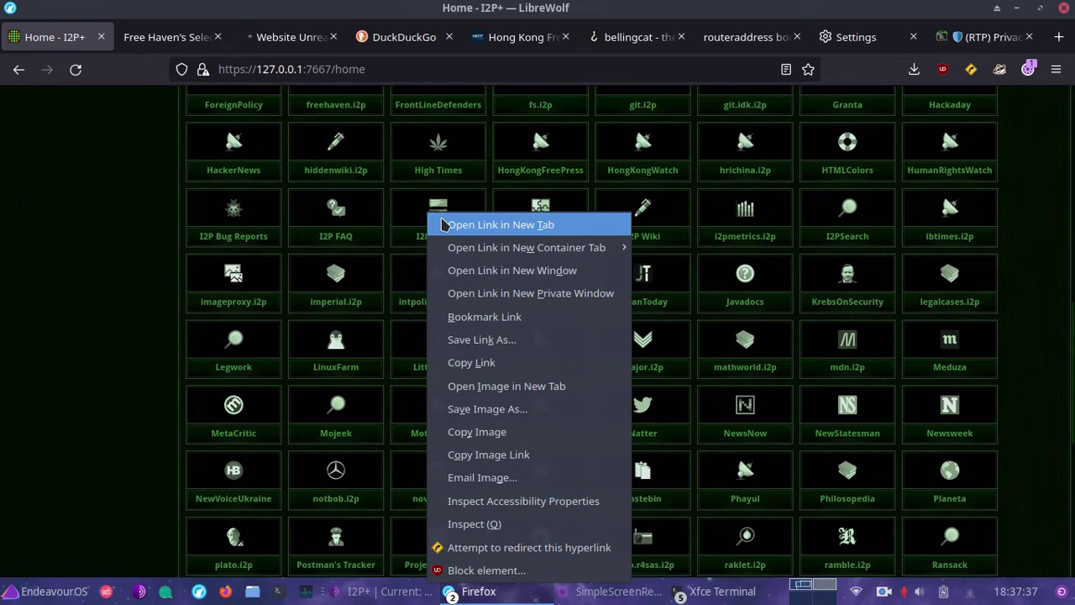
left_click(449, 223)
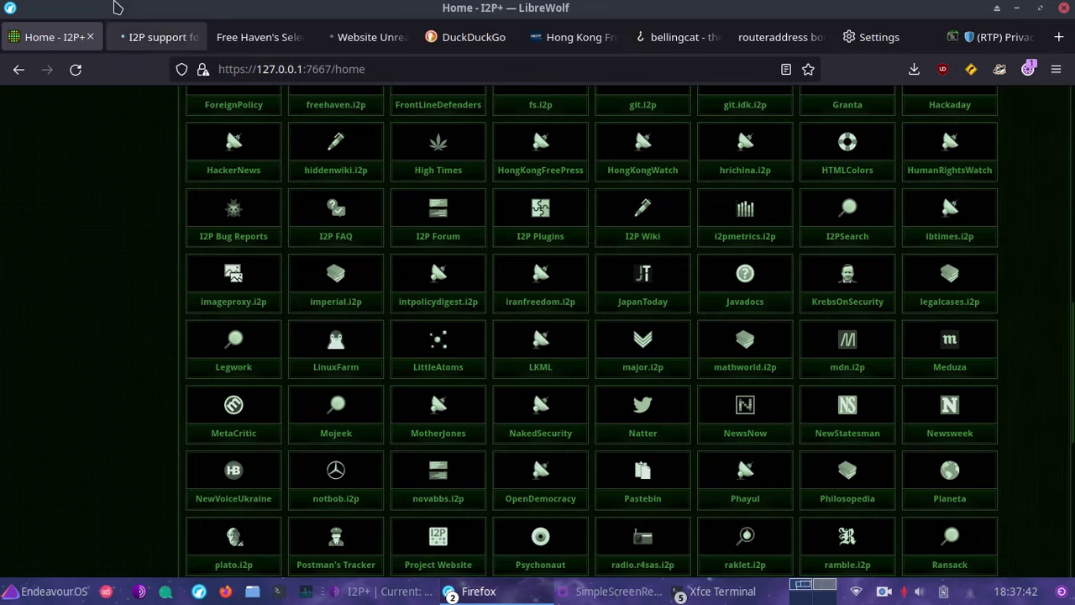
left_click(151, 39)
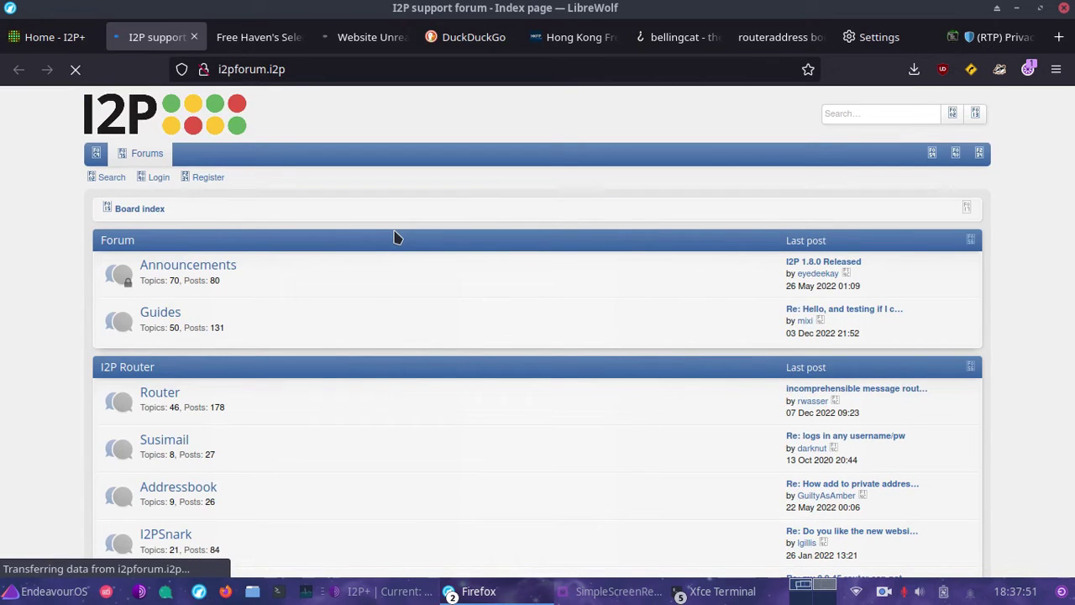
scroll(401, 297, "down", 5)
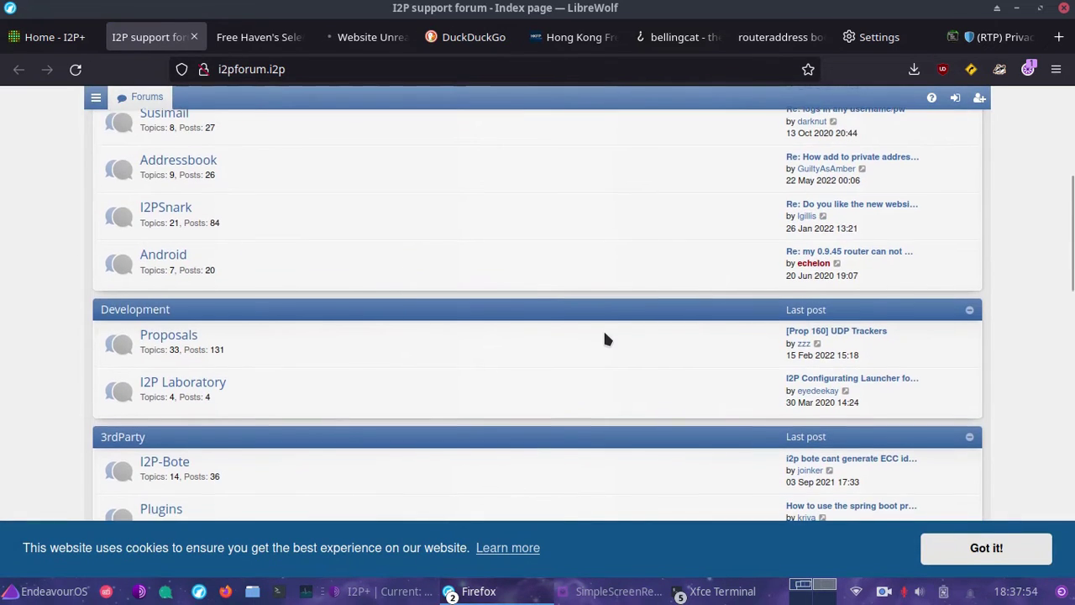
scroll(603, 328, "down", 1)
Step: Check the Free Haven, ebooks.i2p, DuckDuckGo and Hong Kong Free Press tabs in turn
left_click(251, 34)
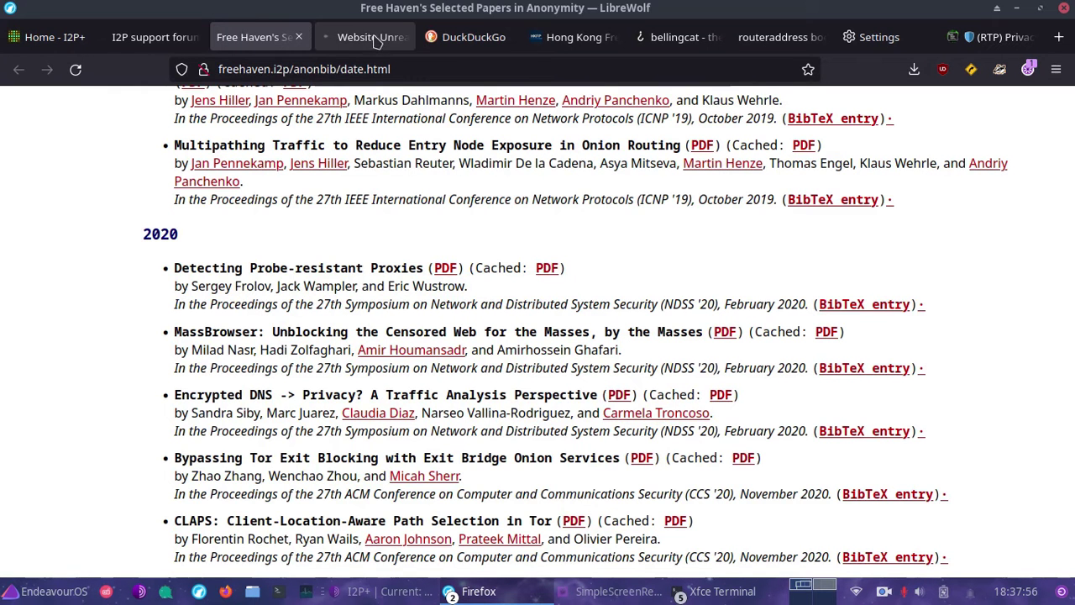
left_click(377, 38)
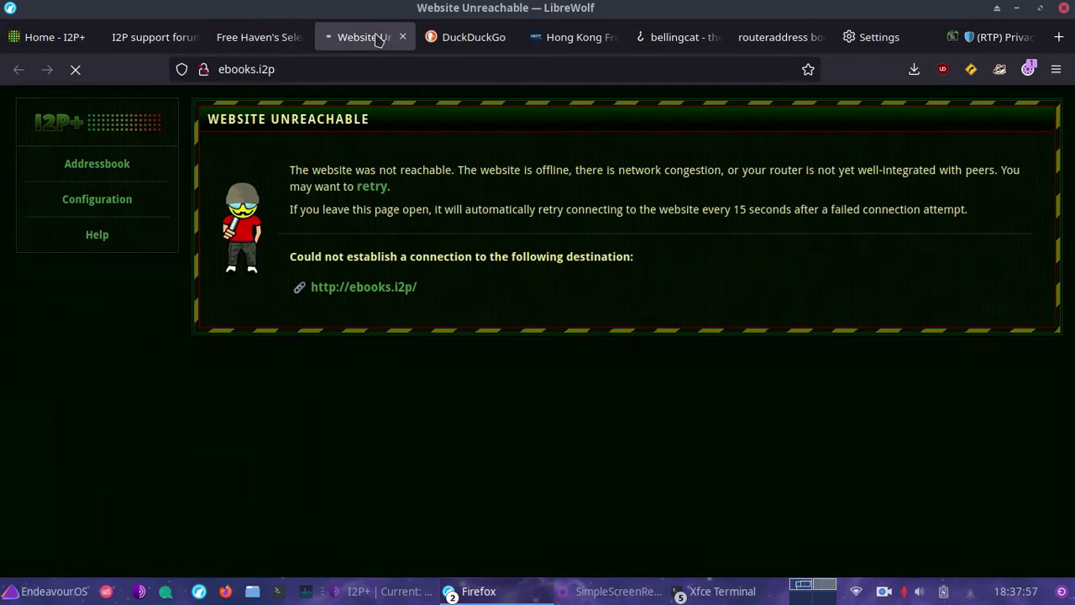
left_click(455, 38)
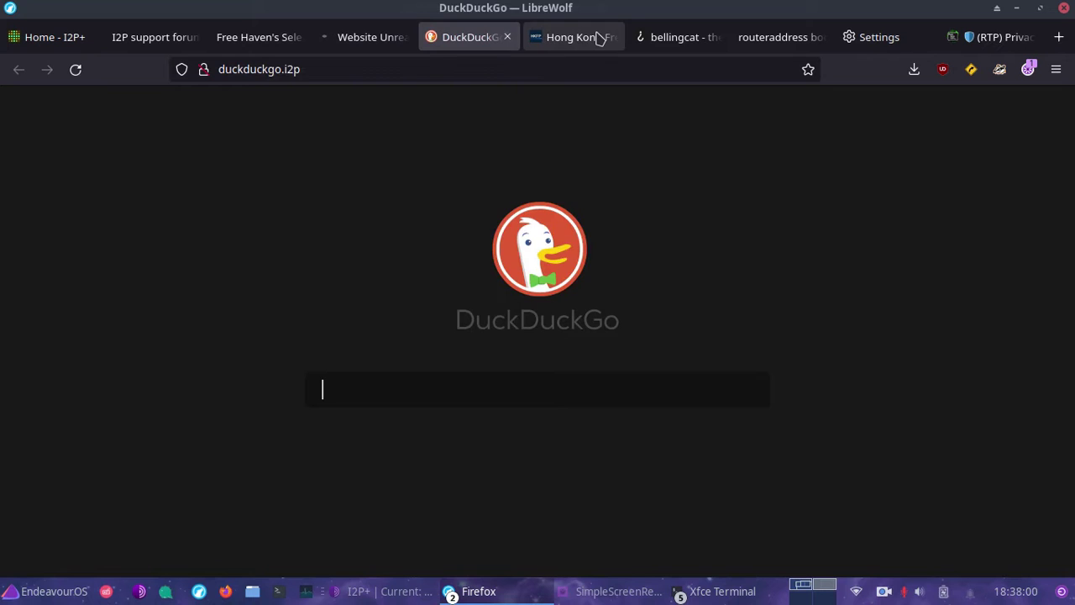
left_click(585, 38)
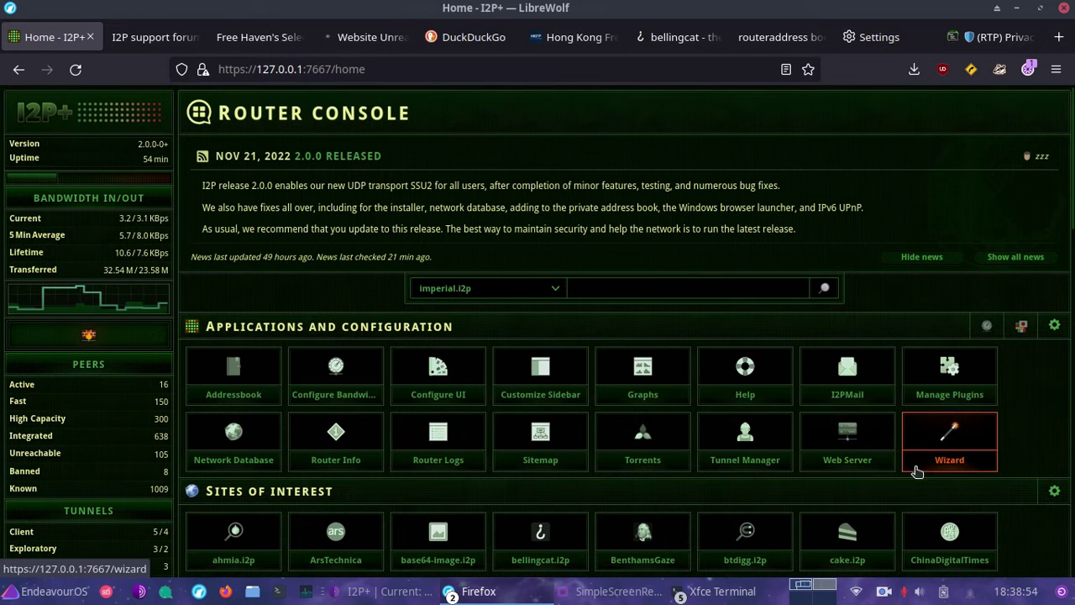
Step: Open the Web Server help at 127.0.0.1:7658/help/ in a new tab and read its docroot instructions
right_click(844, 469)
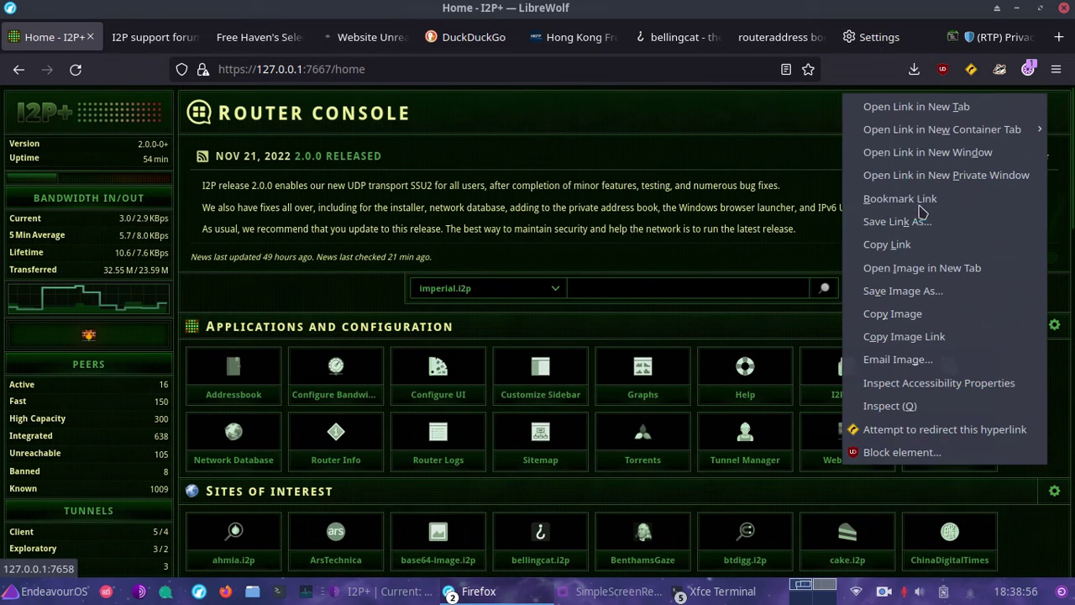
left_click(911, 108)
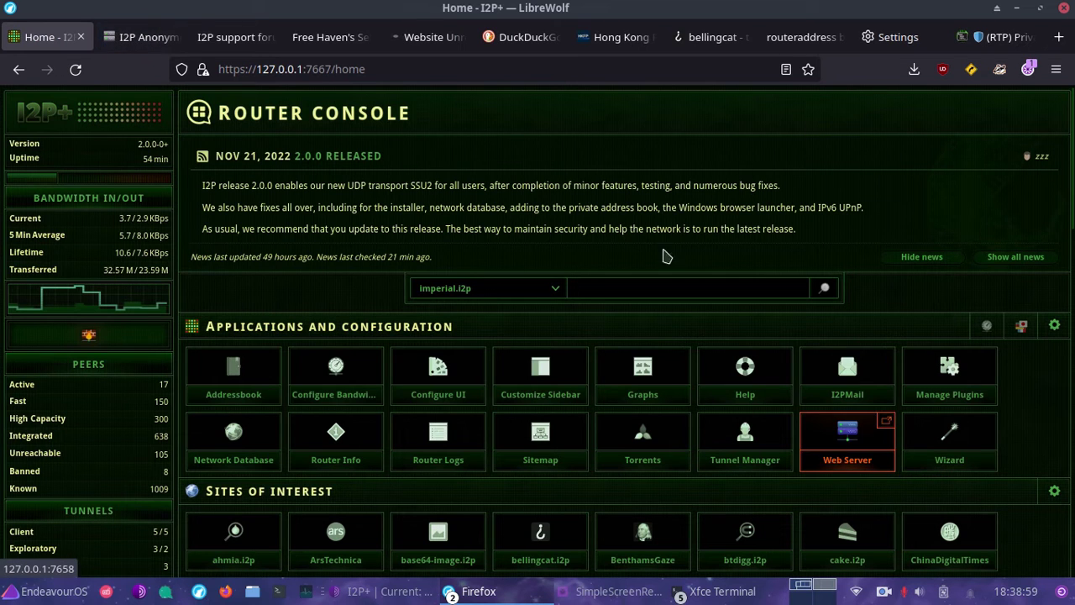
left_click(138, 40)
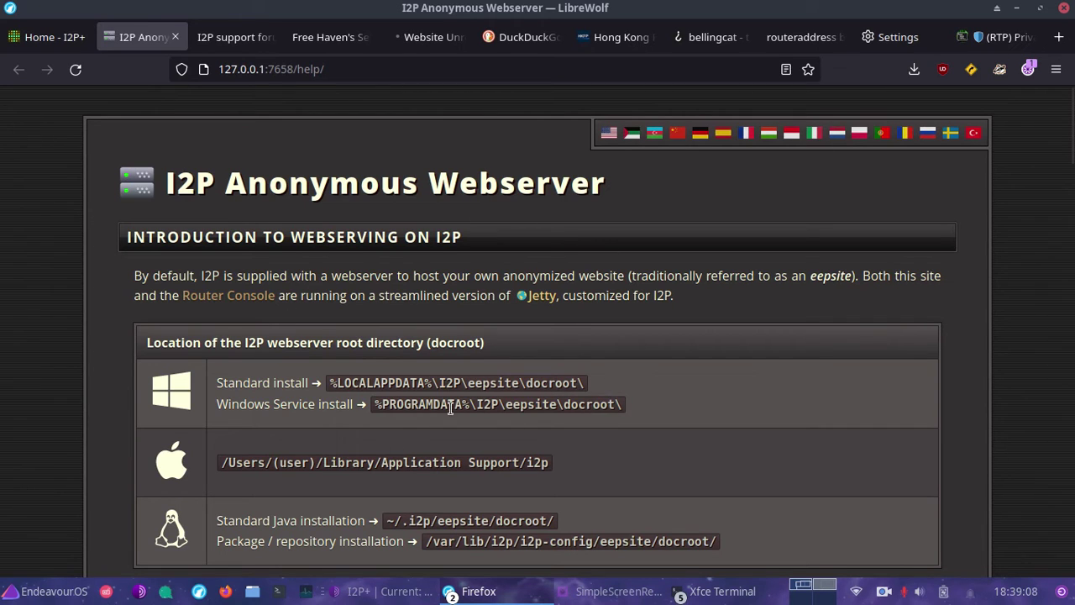
scroll(422, 396, "down", 4)
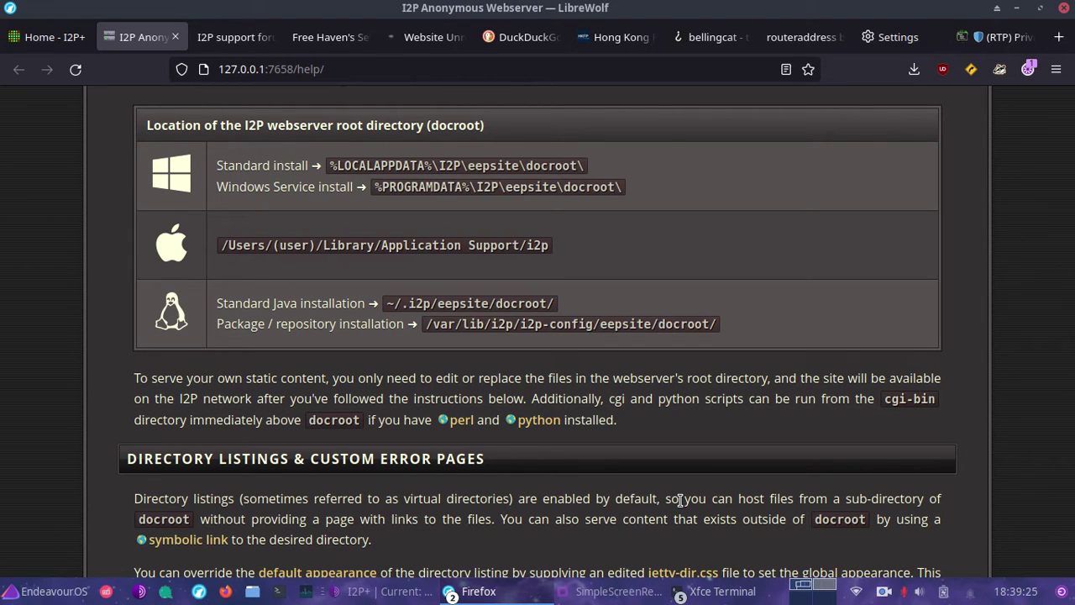
scroll(203, 411, "down", 5)
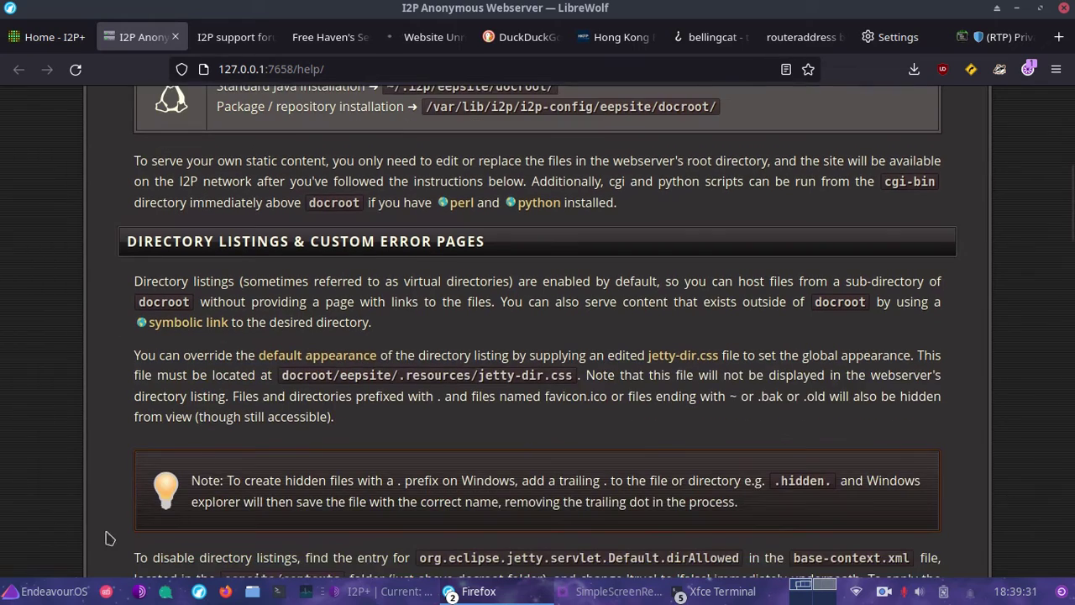
scroll(286, 462, "down", 4)
scroll(356, 529, "down", 6)
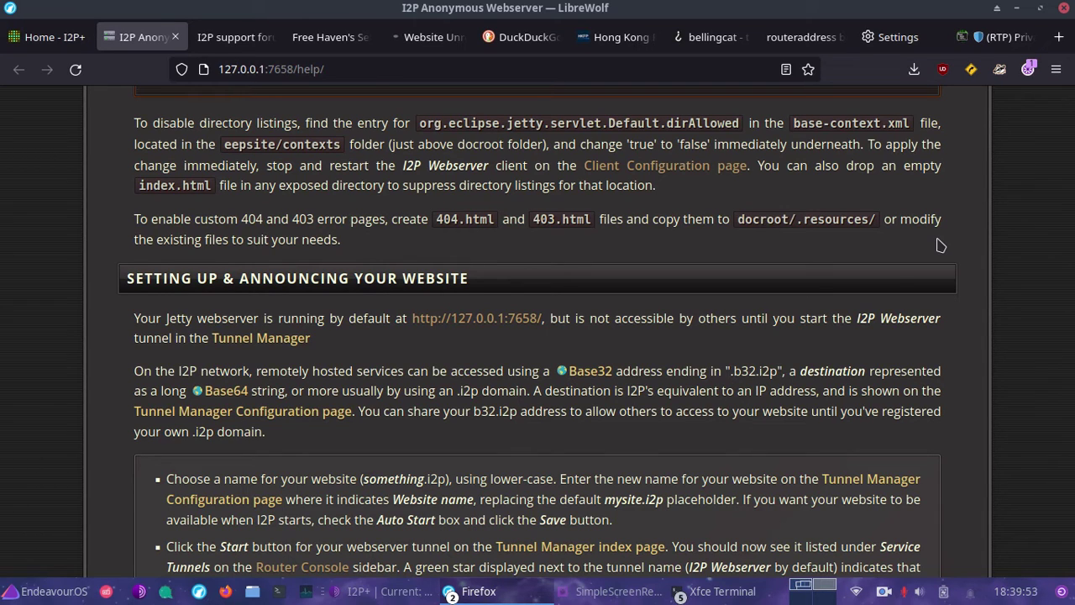
scroll(978, 284, "up", 10)
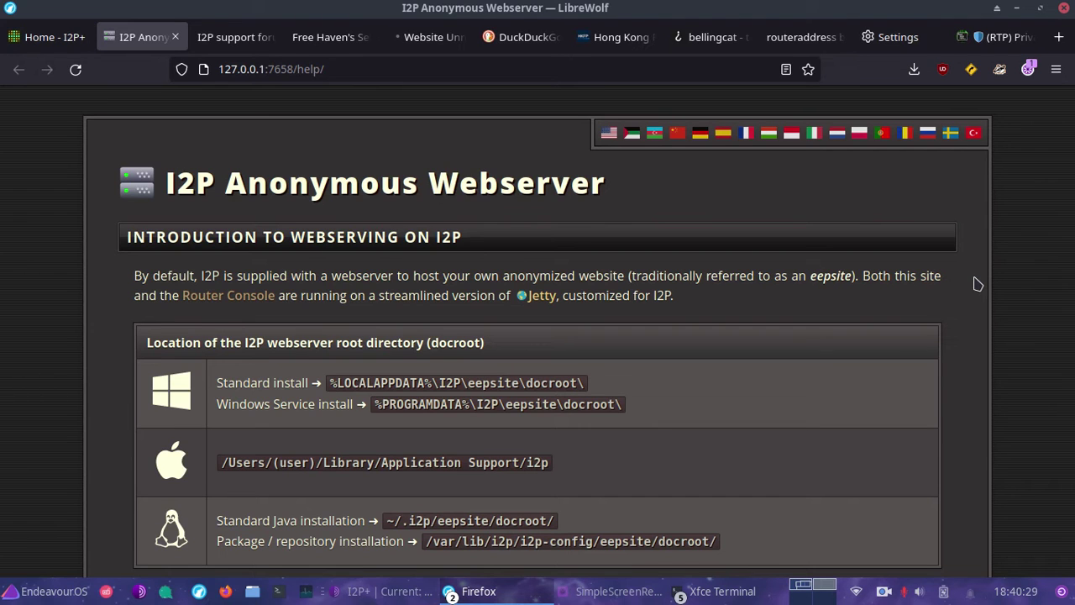
left_click(61, 40)
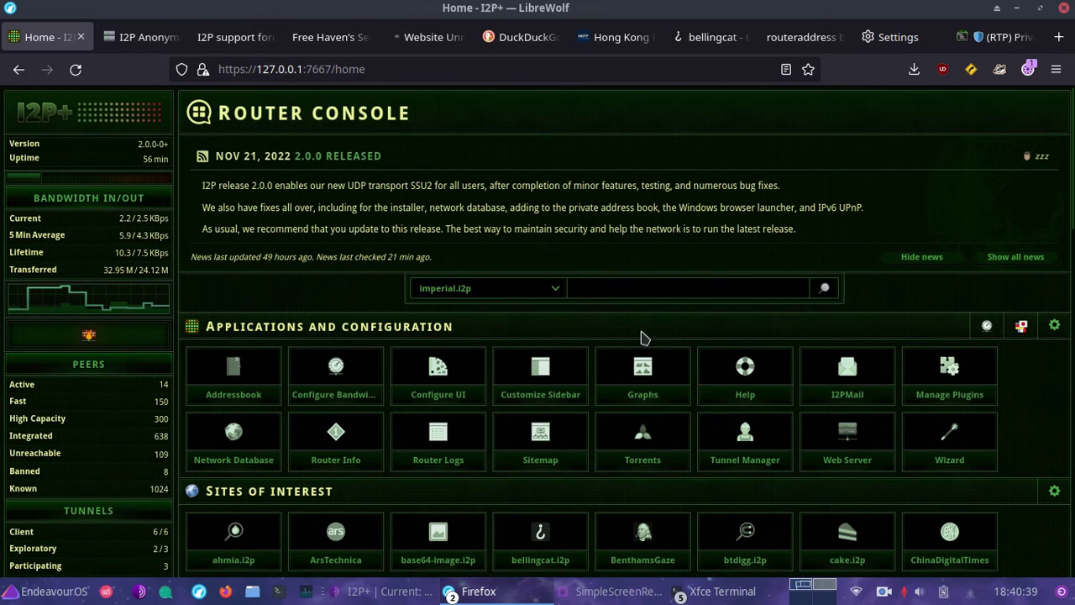
Step: Open I2PMail at 127.0.0.1:7667/susimail/ in a new tab and switch to its login page
right_click(844, 393)
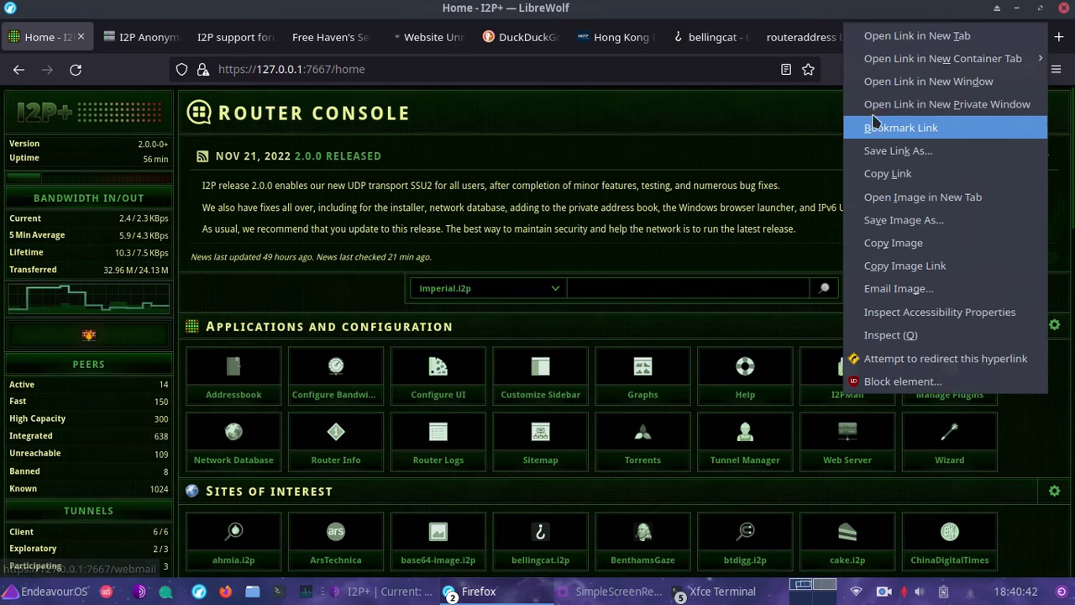
left_click(912, 35)
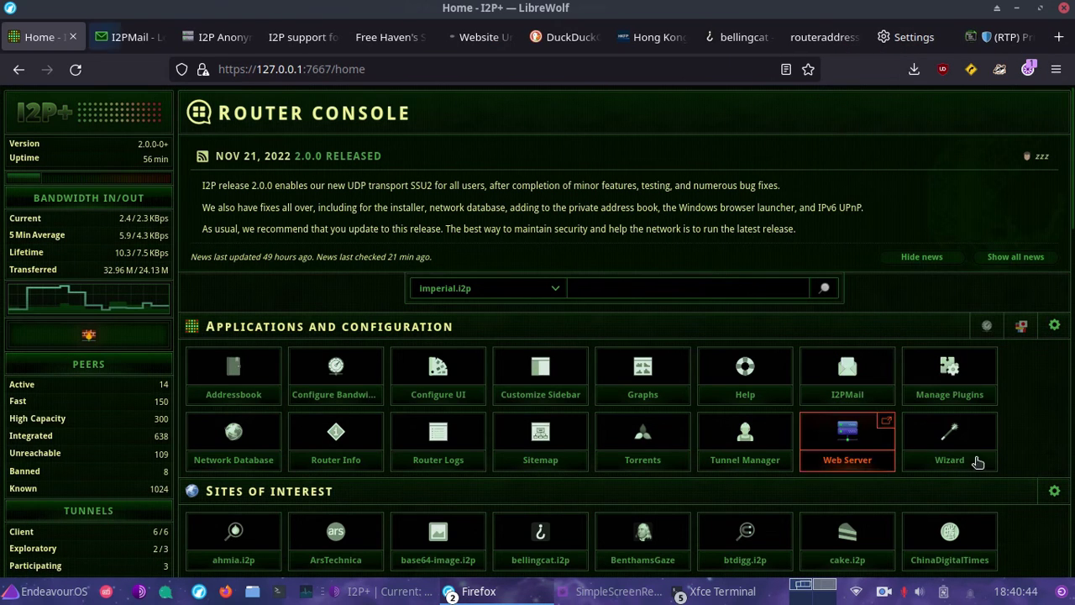
scroll(820, 486, "down", 5)
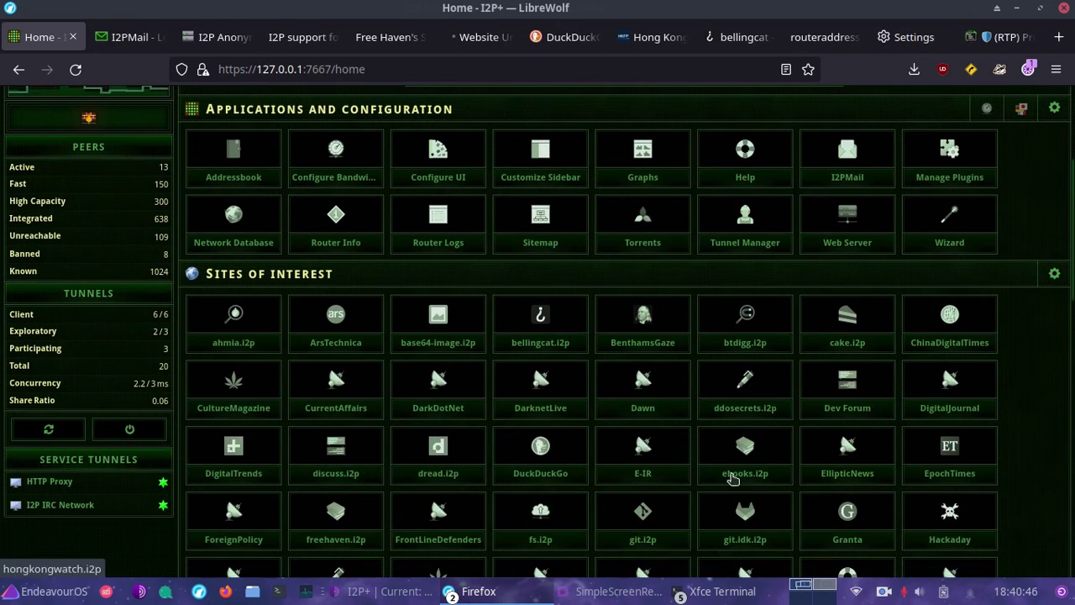
key("ctrl+Tab")
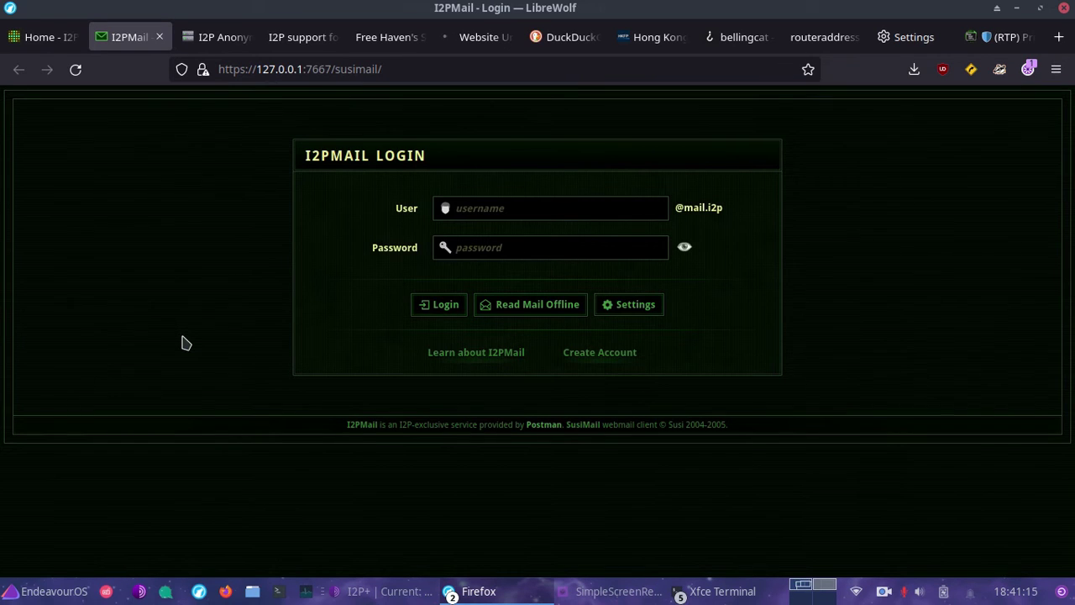